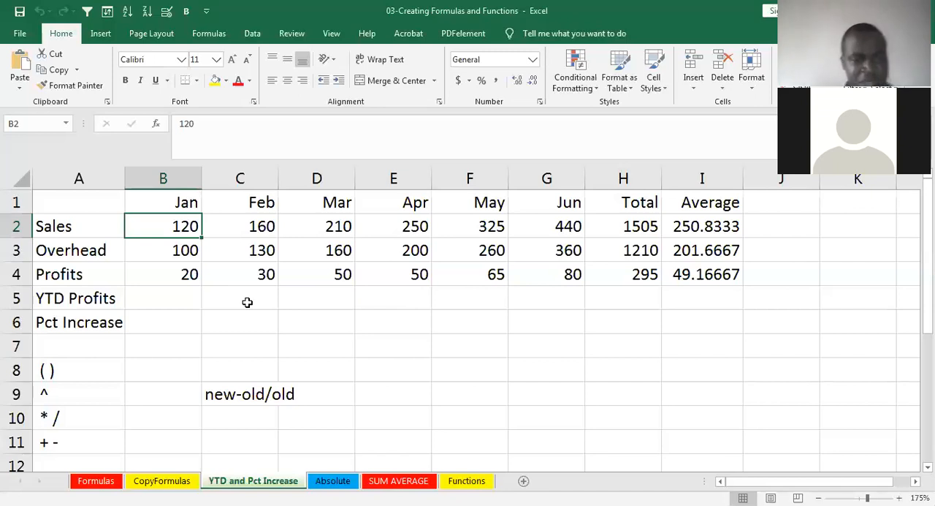
- Examine the January sales, overhead and profit cells, the Profits row, and the new-old/old note for the Pct Increase calculation
left_click(181, 250)
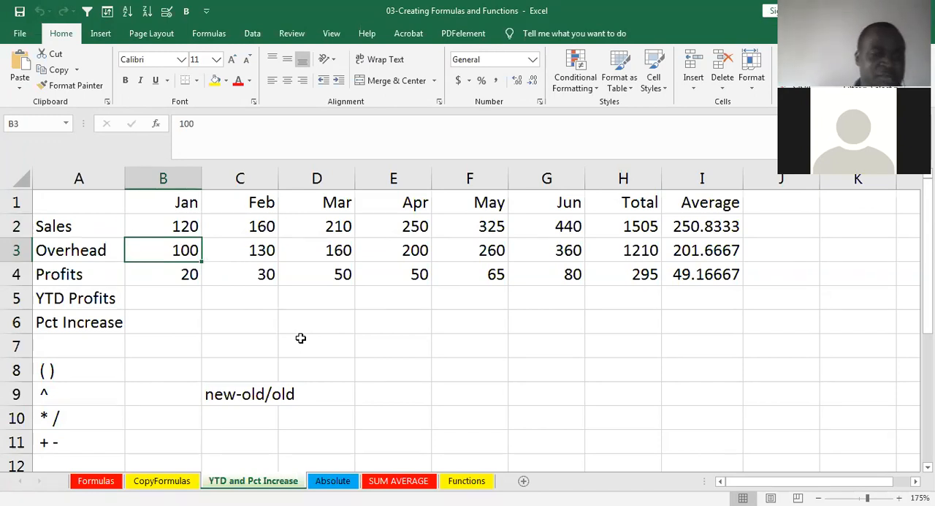
left_click(189, 274)
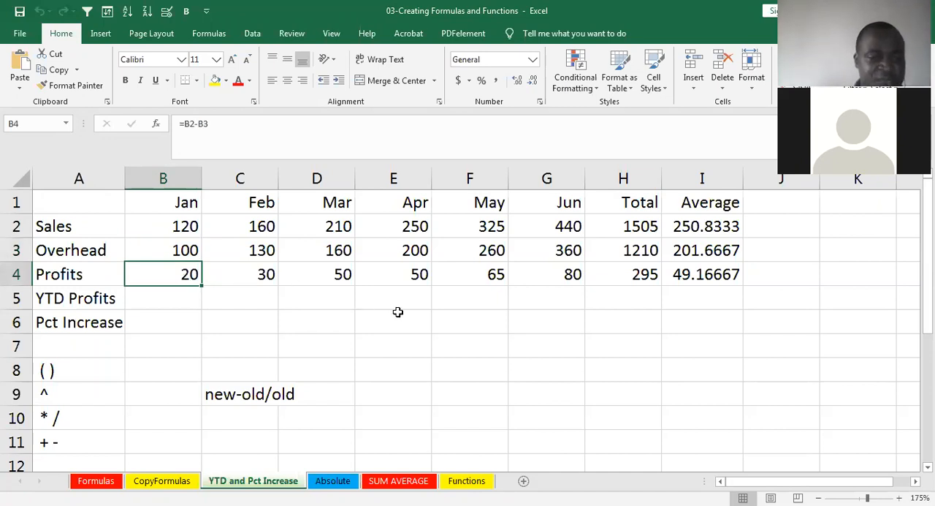
left_click(178, 322)
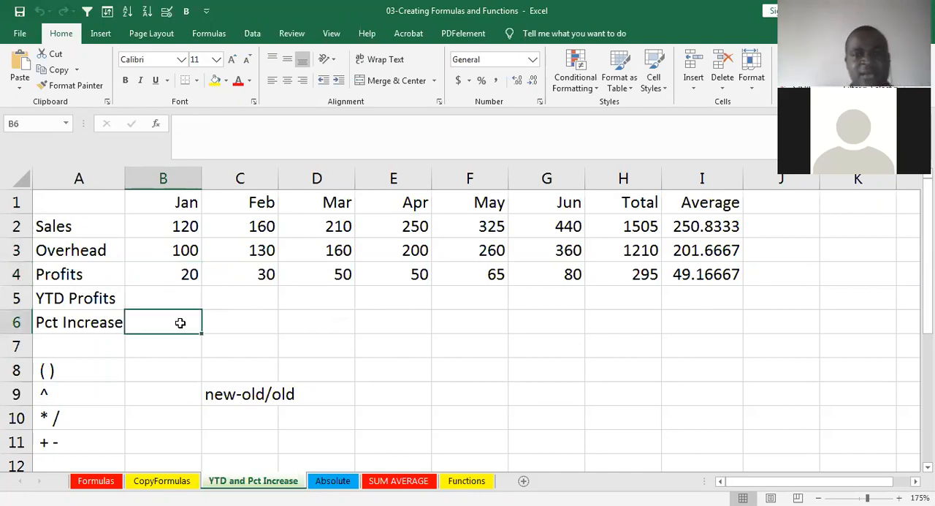
left_click(183, 274)
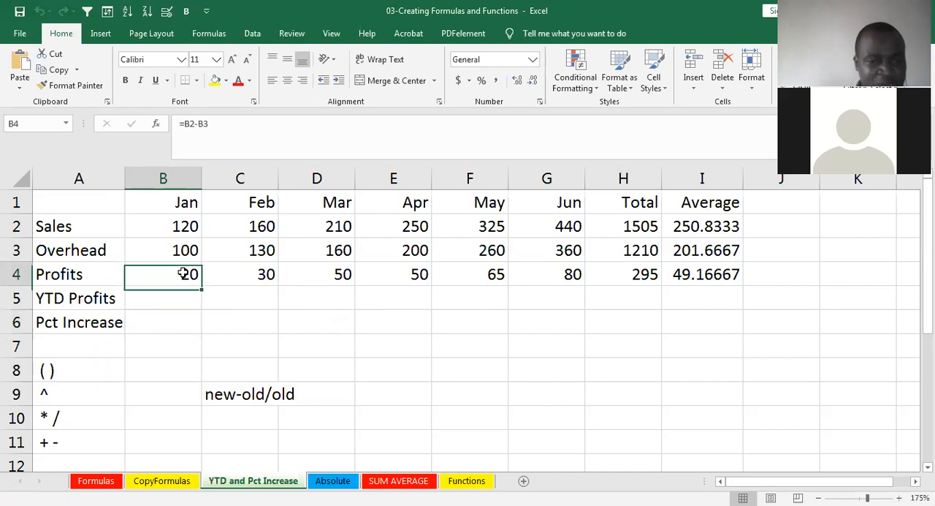
left_click(247, 274)
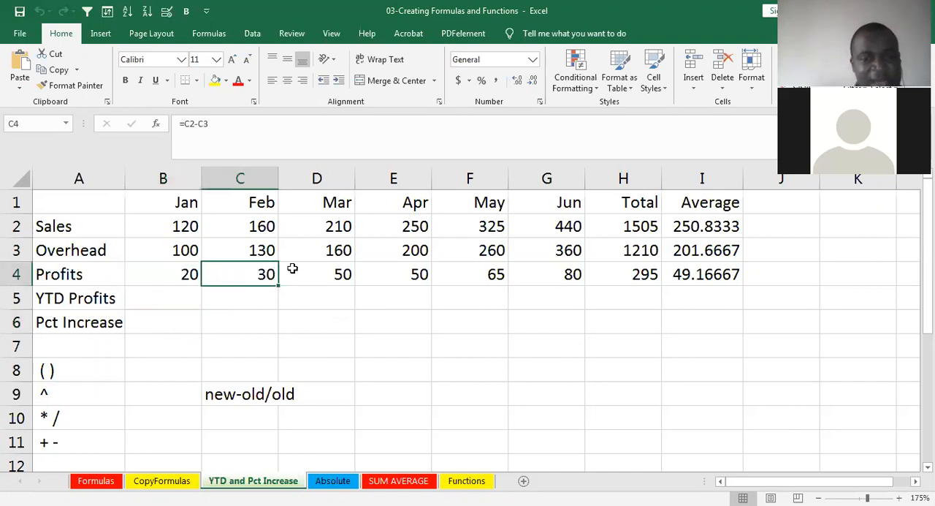
left_click(325, 274)
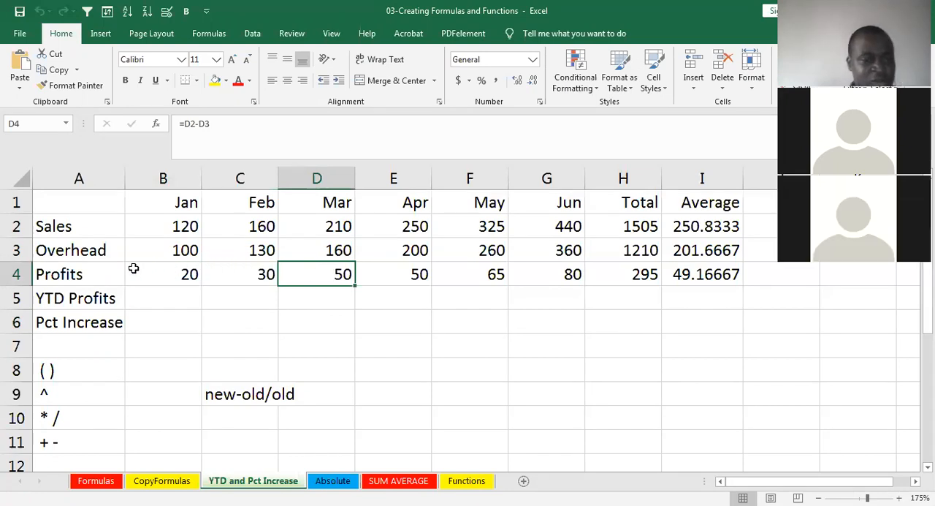
left_click(15, 273)
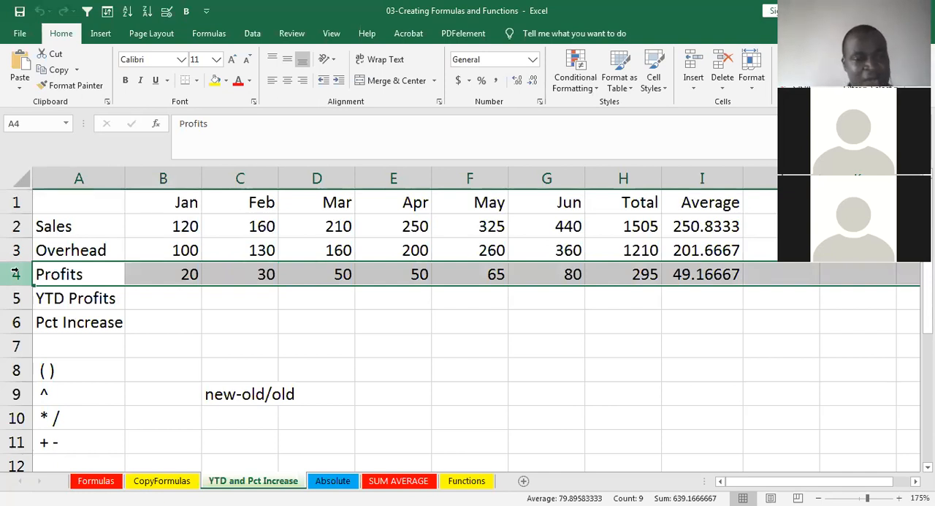
left_click(57, 324)
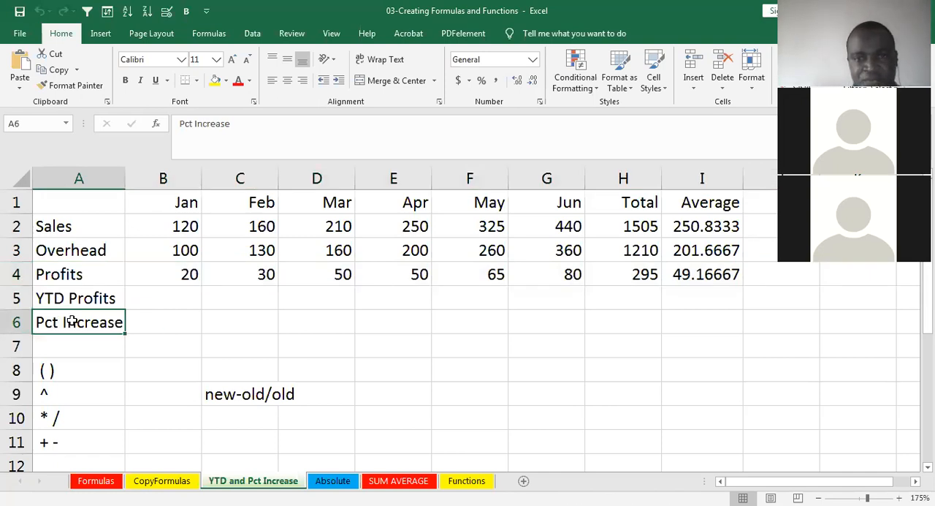
left_click(148, 317)
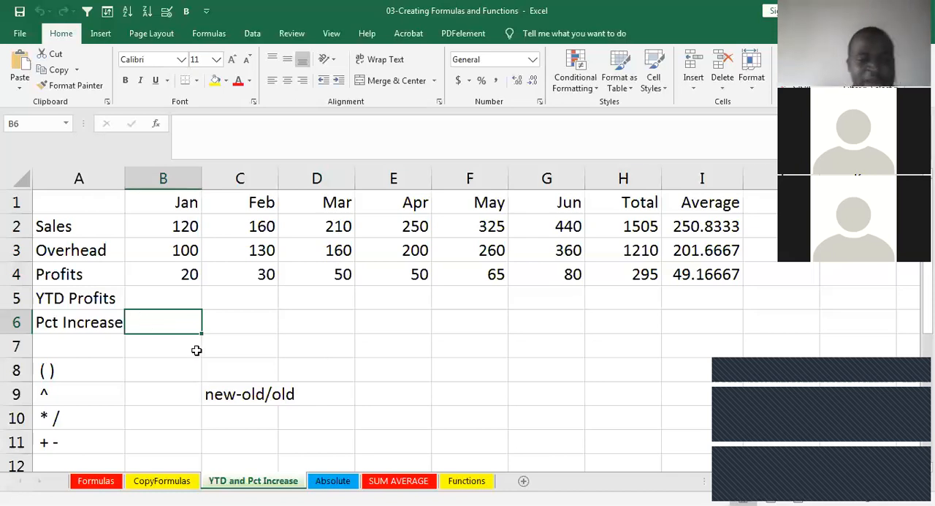
left_click(234, 388)
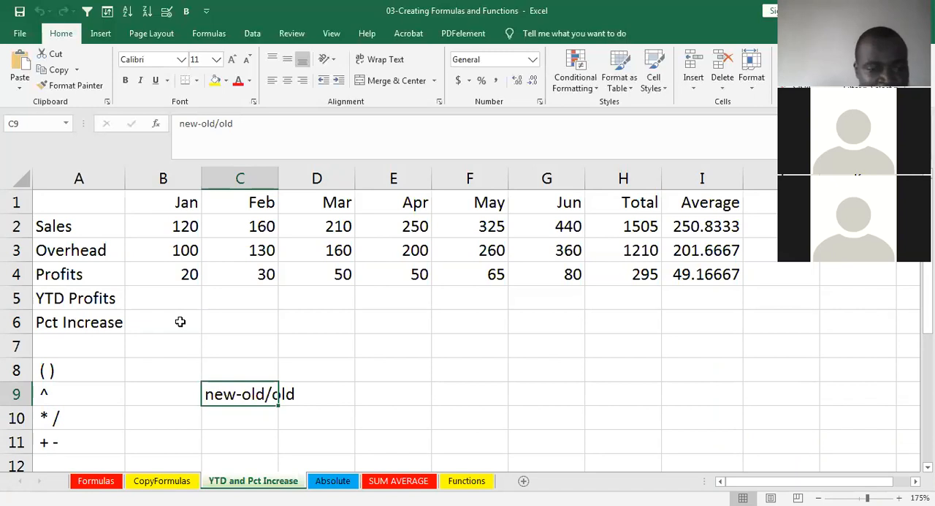
- Enter =B4 in B6 so January's Pct Increase cell refers to January's profit
left_click(179, 321)
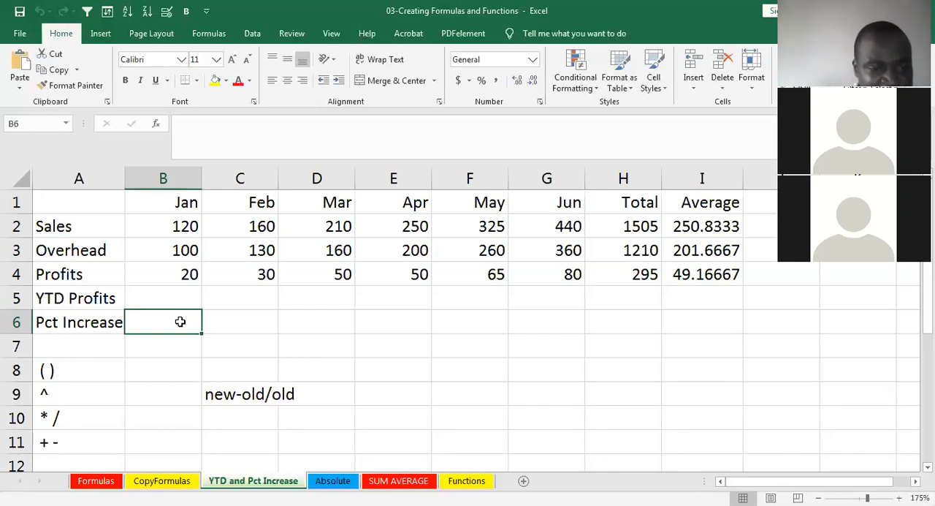
type("=")
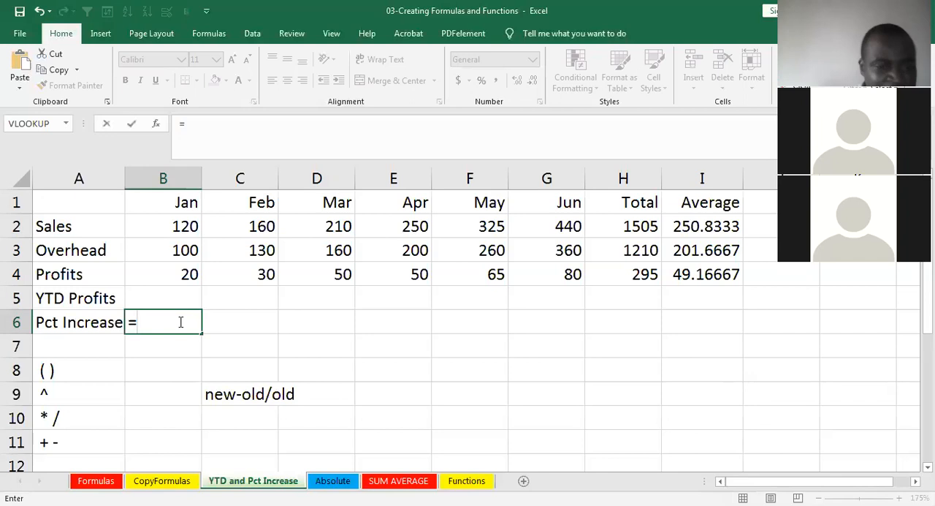
left_click(176, 275)
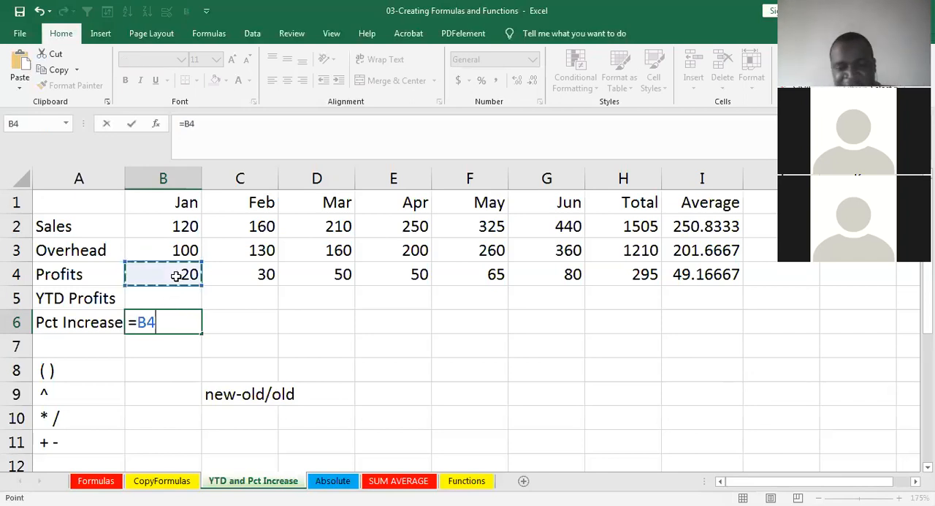
key("Return")
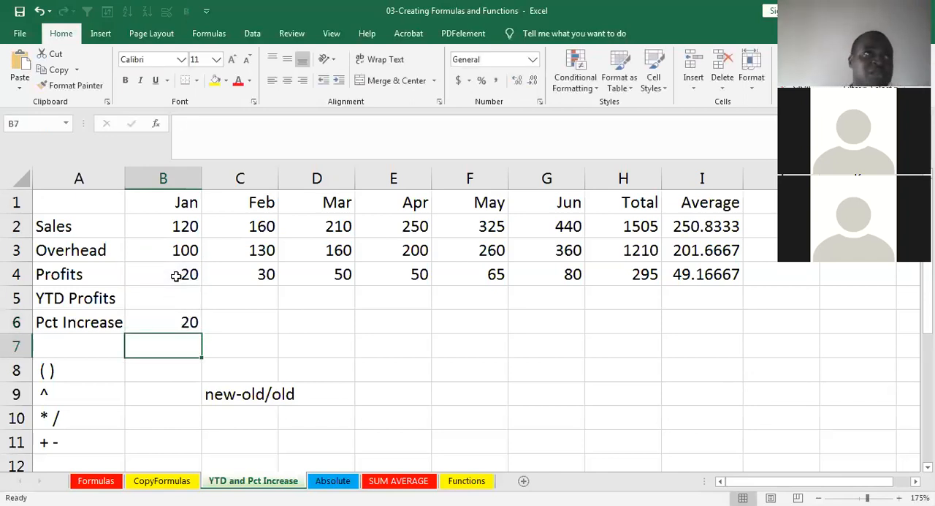
left_click(162, 317)
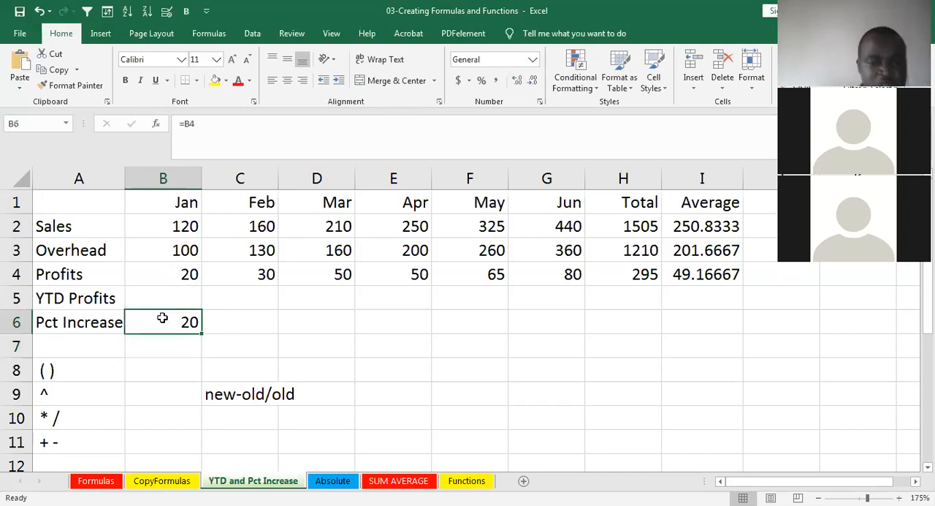
- Enter the formula =C4-B4/B4 in C6 for February's Pct Increase
left_click(229, 319)
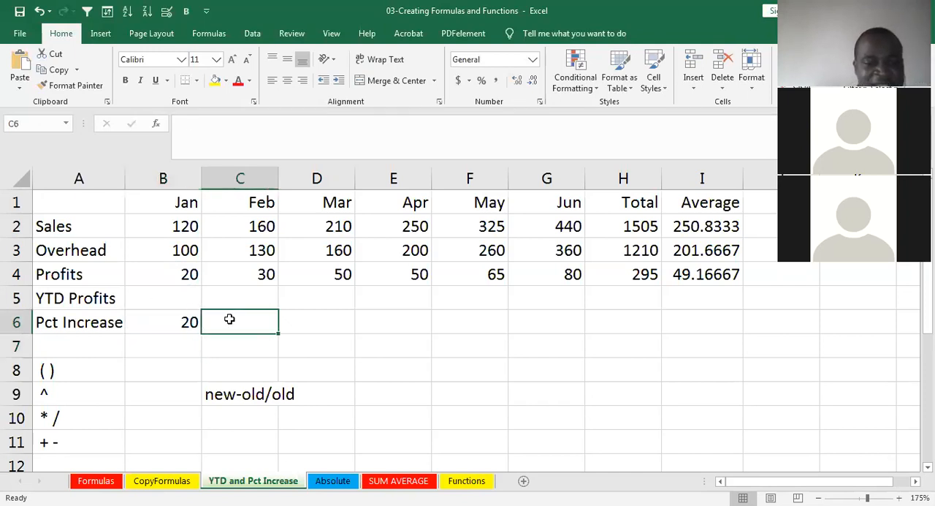
type("=")
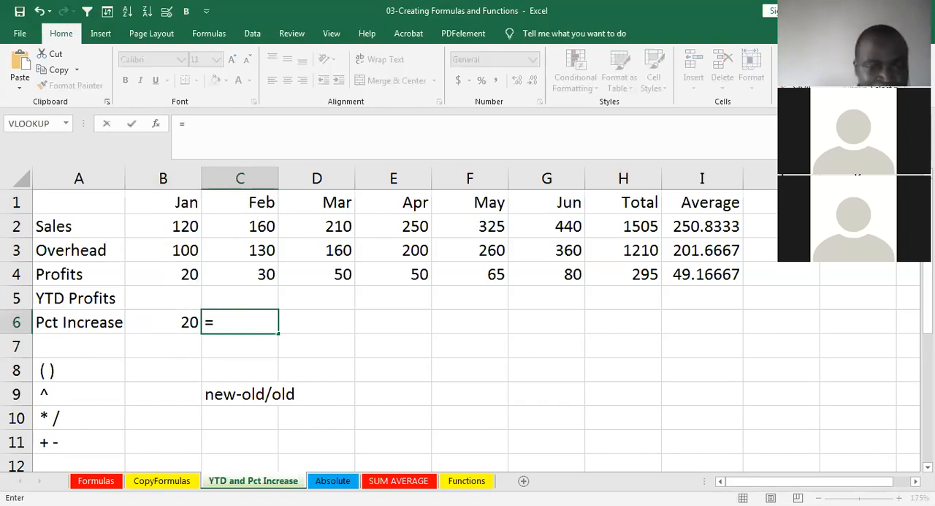
left_click(239, 273)
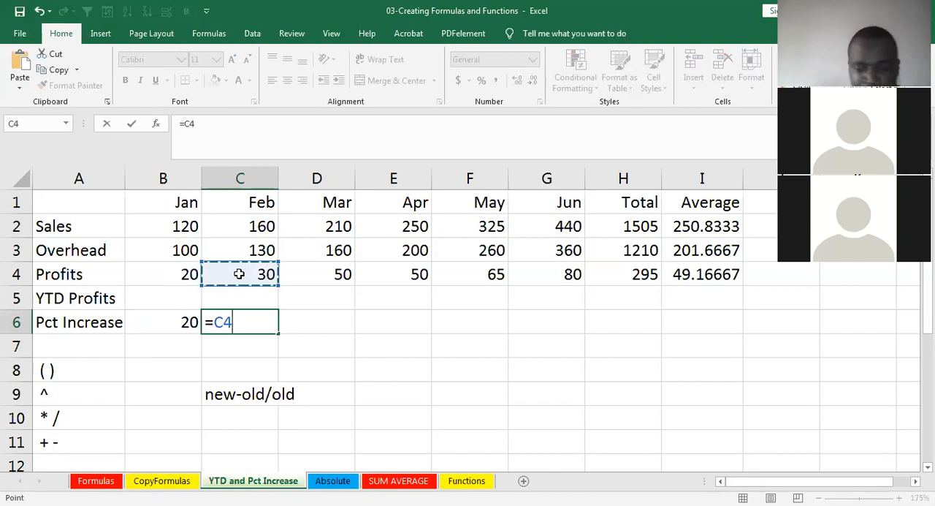
type("-")
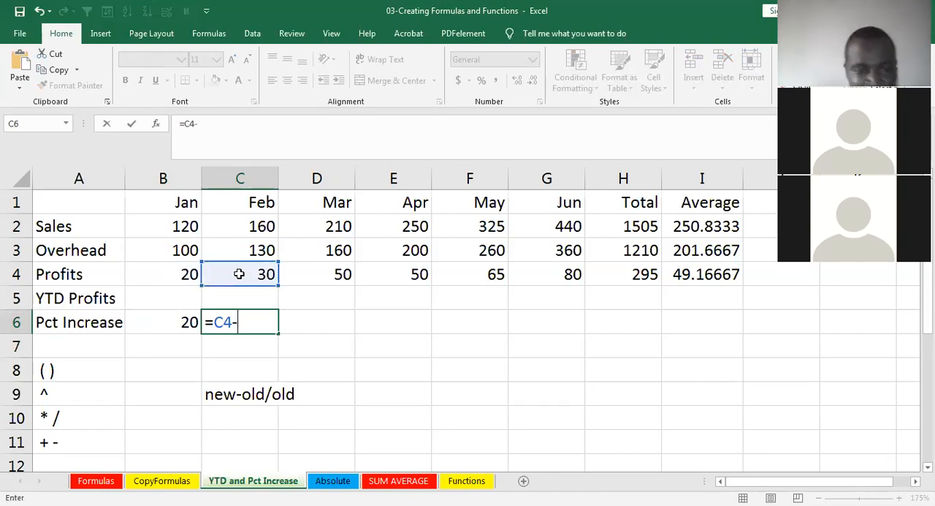
left_click(178, 274)
type("/")
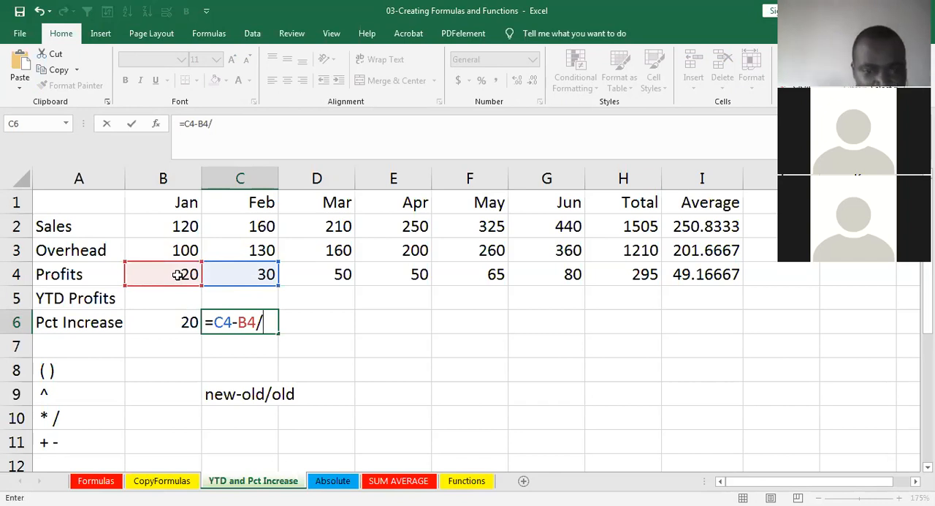
left_click(181, 272)
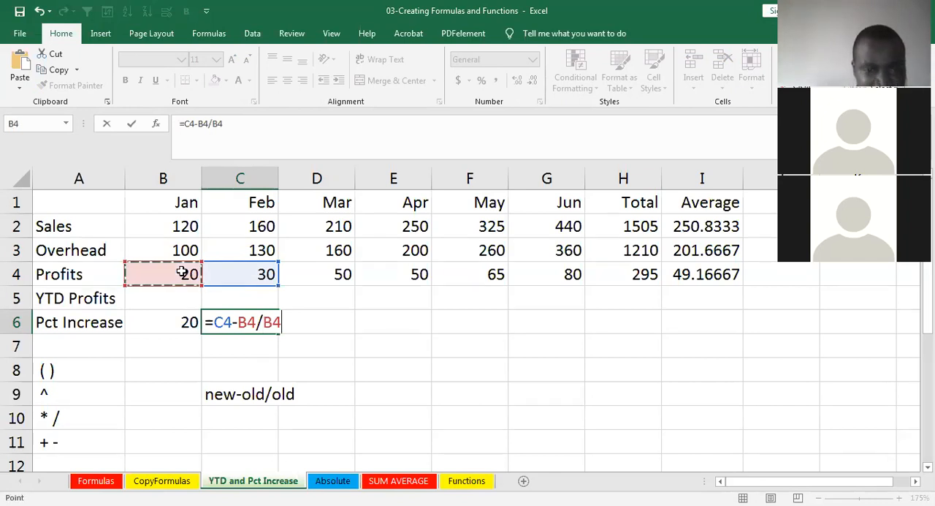
key("Return")
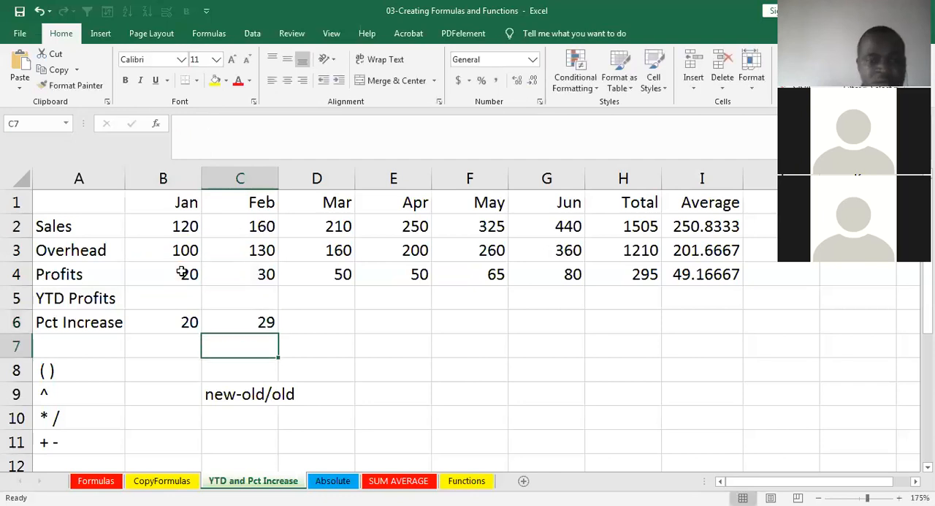
left_click(223, 317)
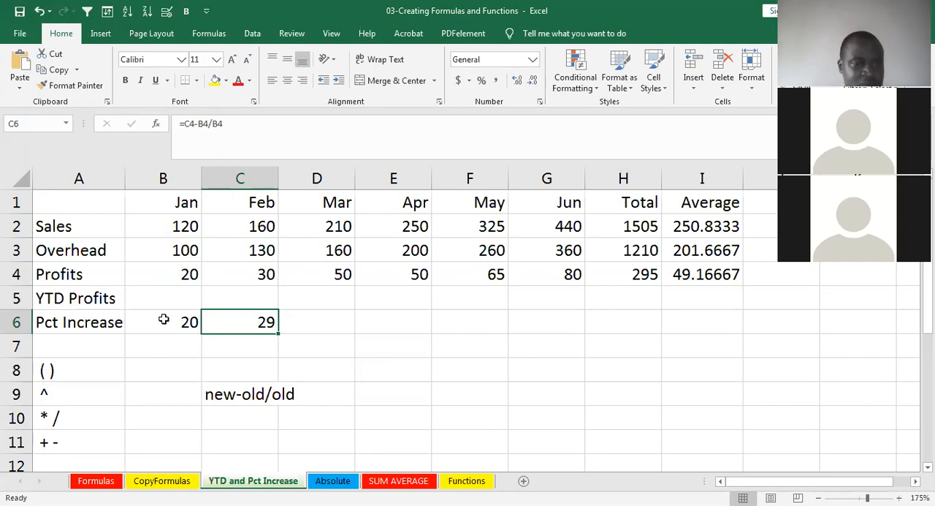
- Enter the formula =D4-C4/C4 in D6 for March's Pct Increase and fill it across through June in G6
left_click(292, 318)
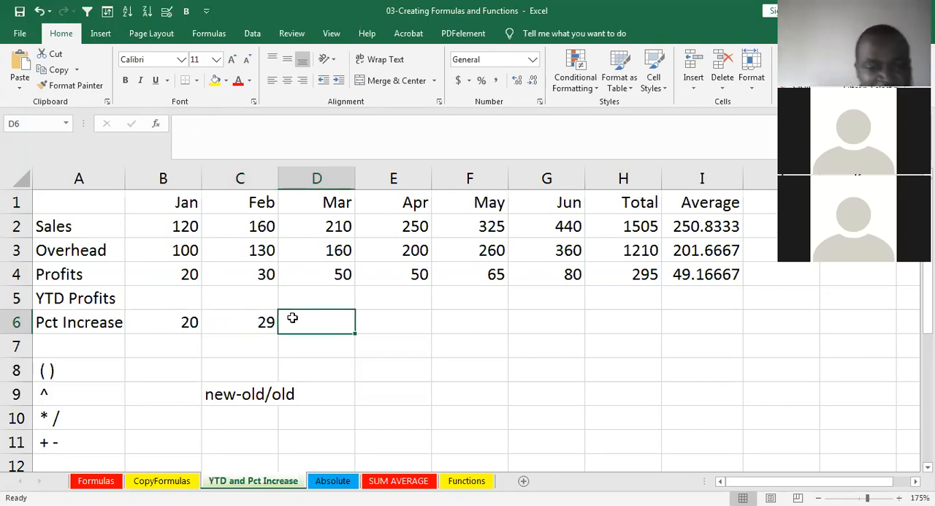
type("=")
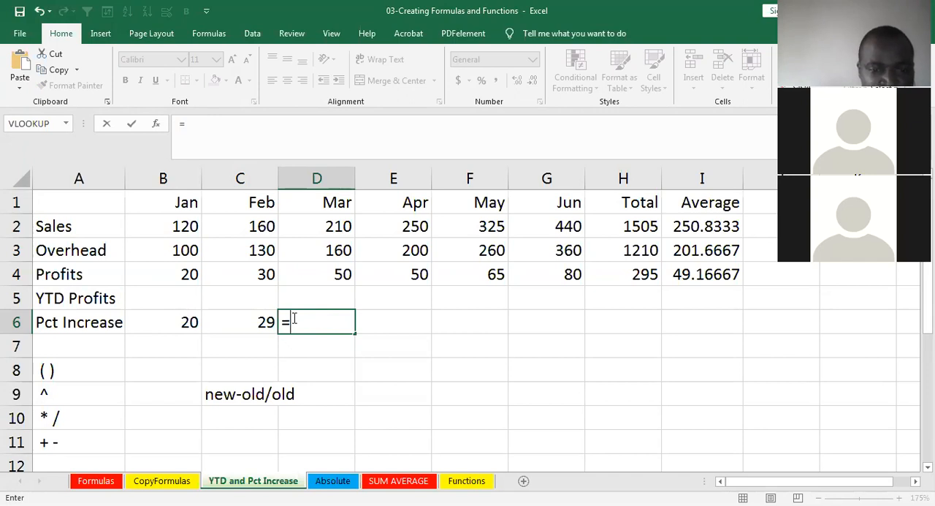
left_click(333, 272)
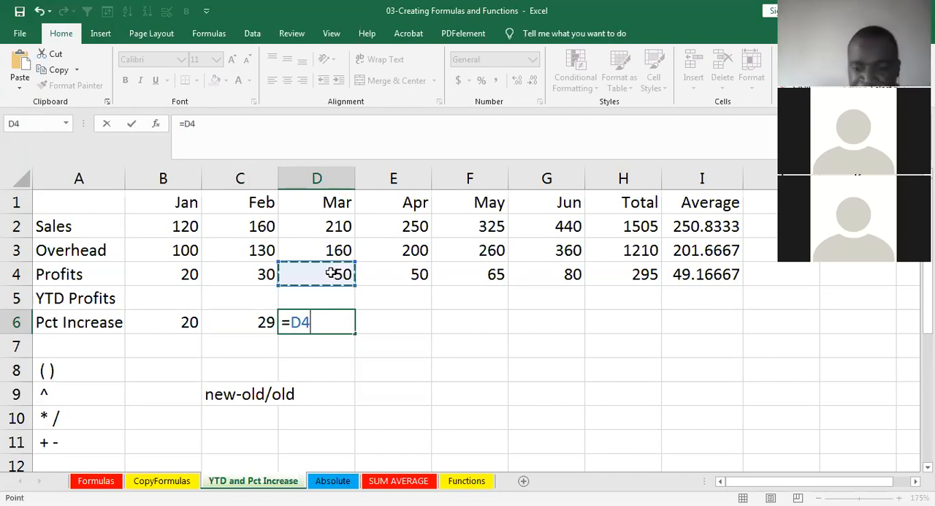
type("-")
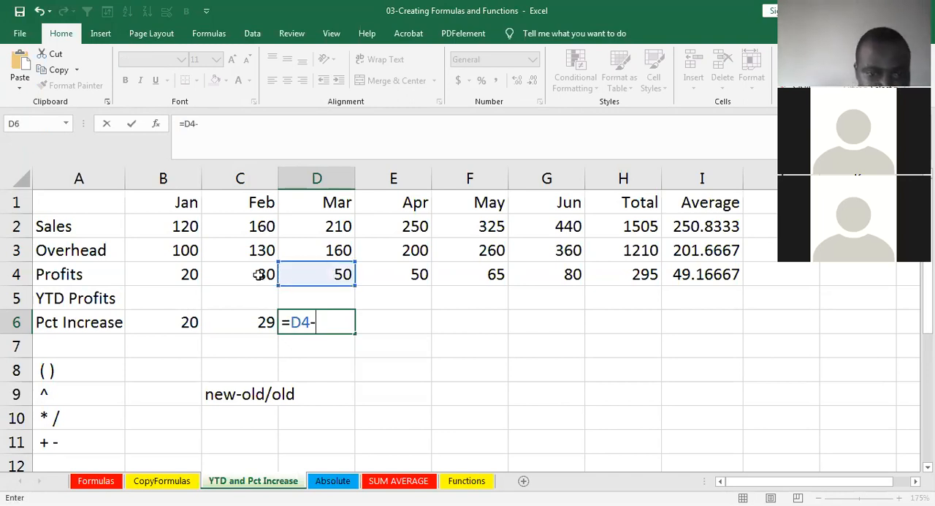
left_click(267, 275)
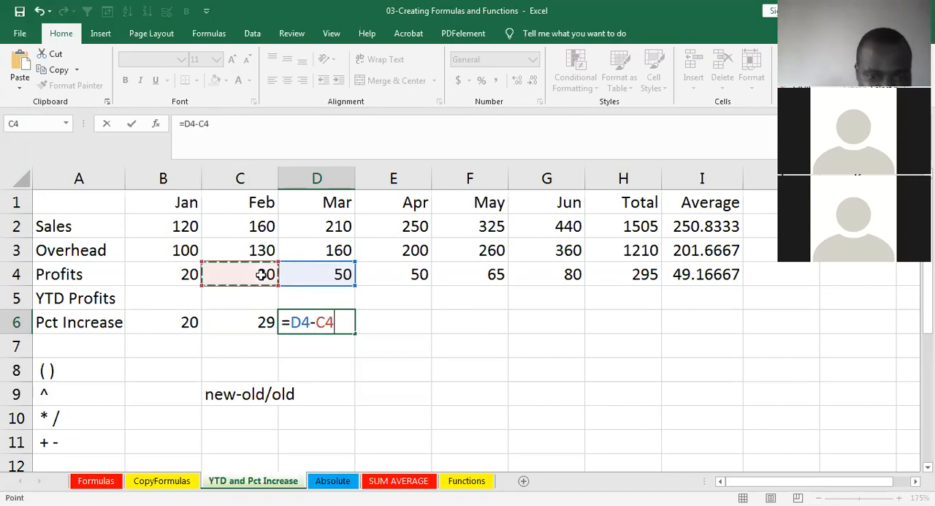
type("/")
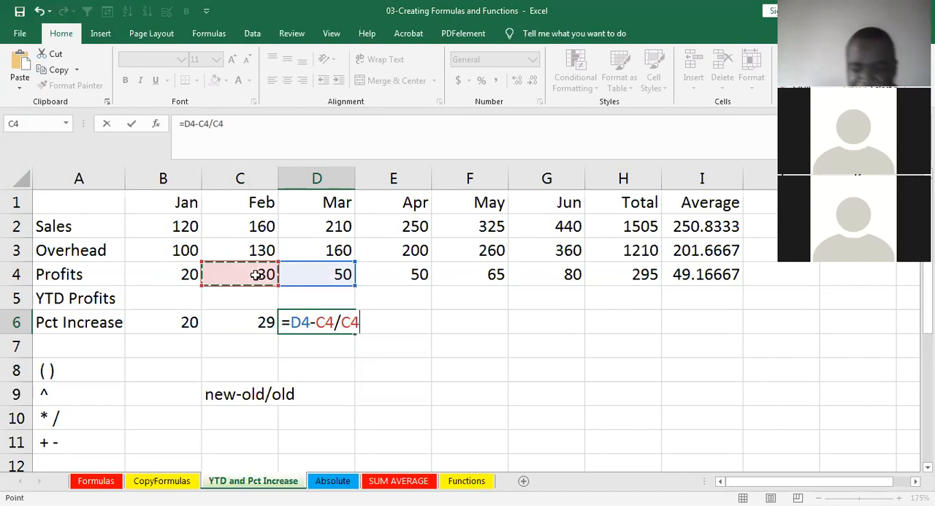
key("Return")
left_click(309, 316)
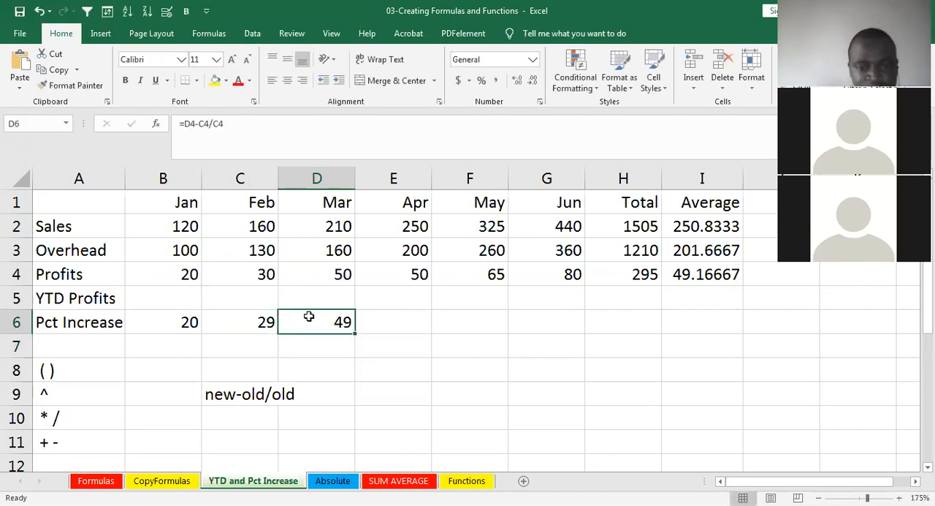
left_click_drag(354, 334, 589, 323)
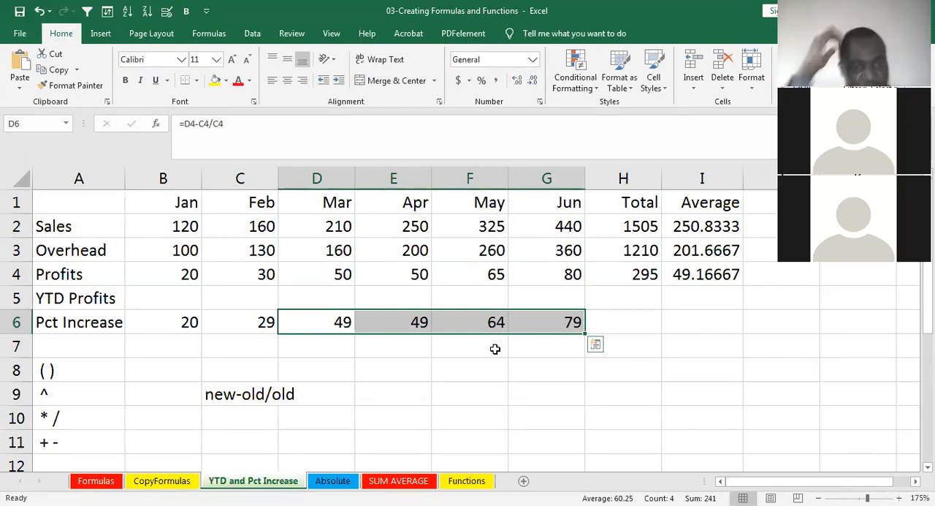
- Review the Pct Increase row's formulas cell by cell from January in B6 to June in G6
left_click(188, 320)
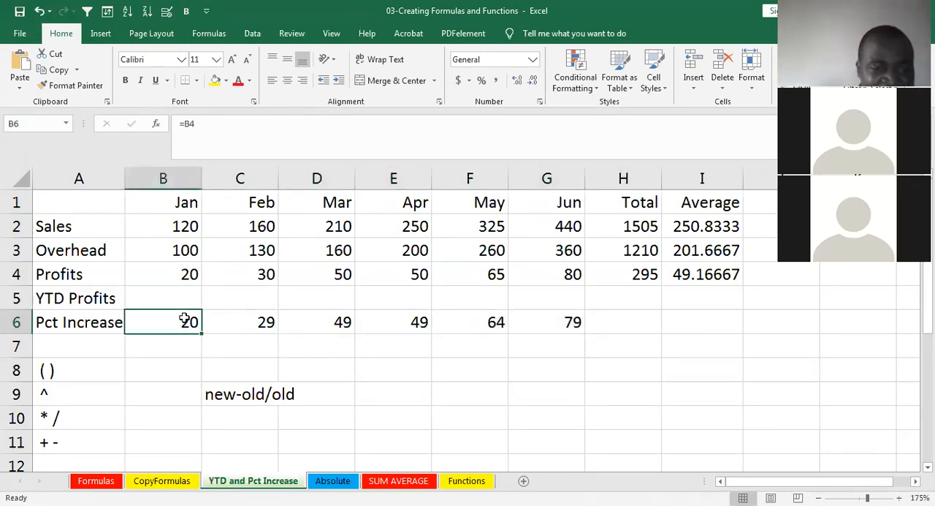
left_click(222, 324)
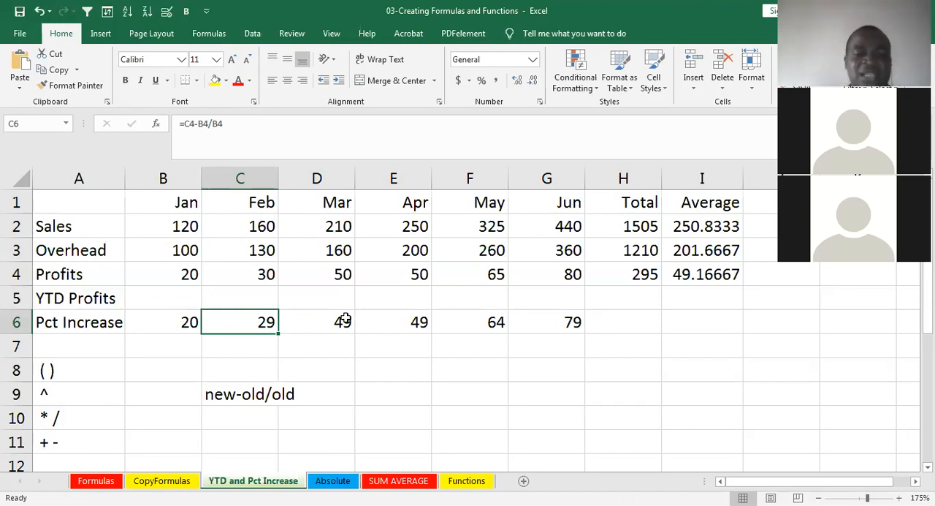
left_click(319, 320)
left_click(401, 317)
left_click(461, 320)
left_click(543, 318)
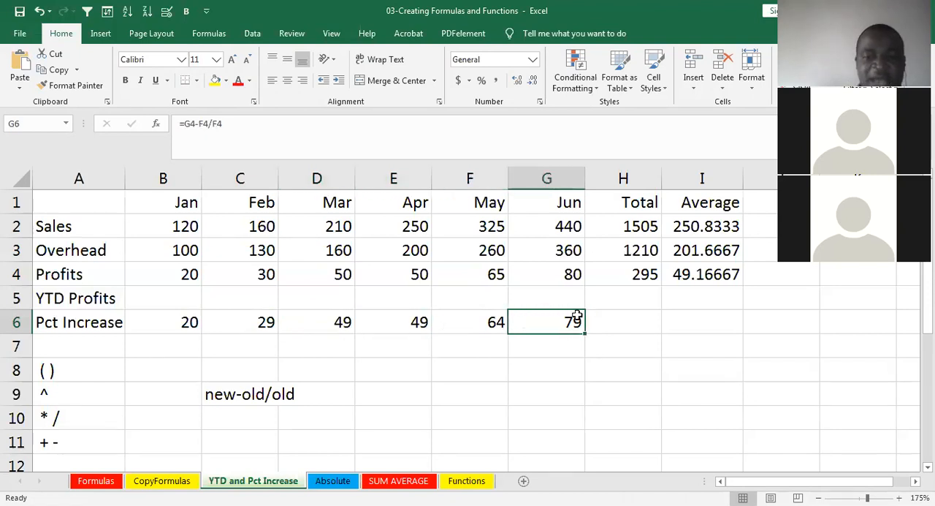
left_click(621, 320)
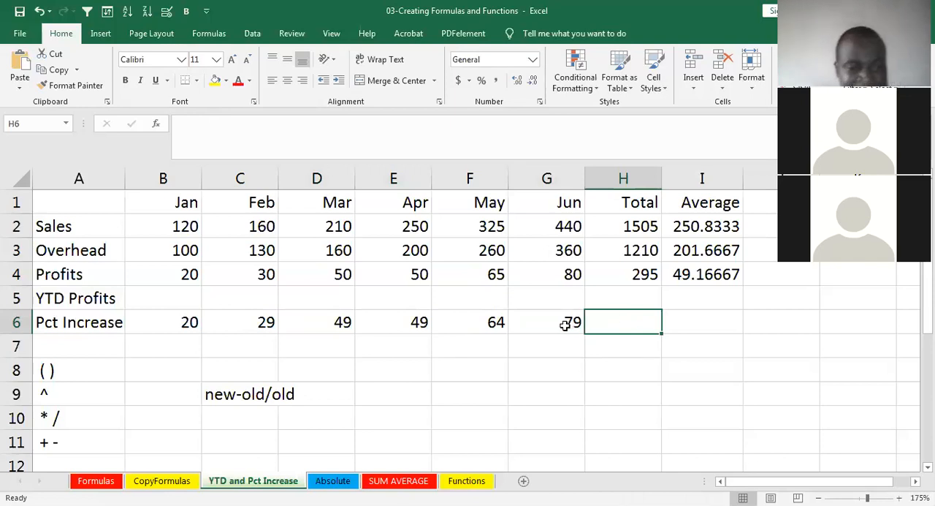
- Total the Pct Increase row from January to June in H6 with the formula =SUM(B6:G6)
left_click(174, 321)
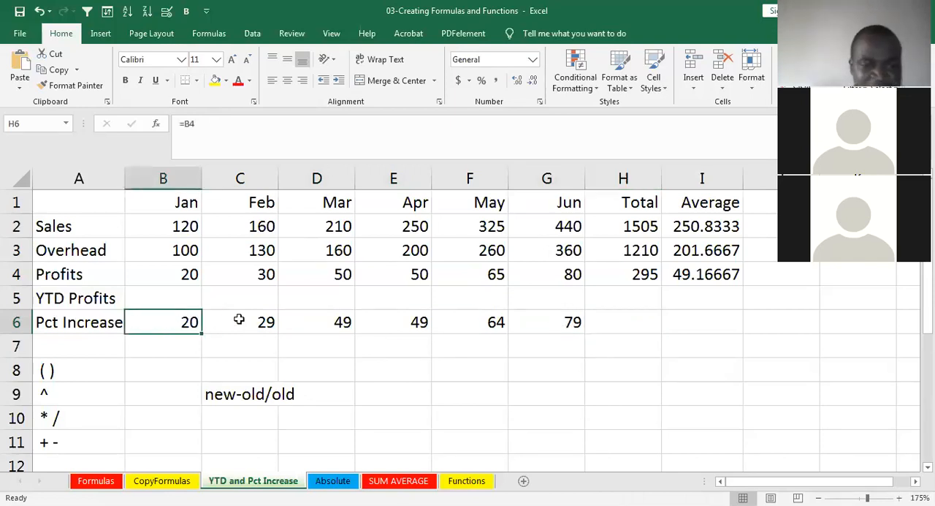
left_click(241, 319)
left_click(333, 319)
left_click(396, 317)
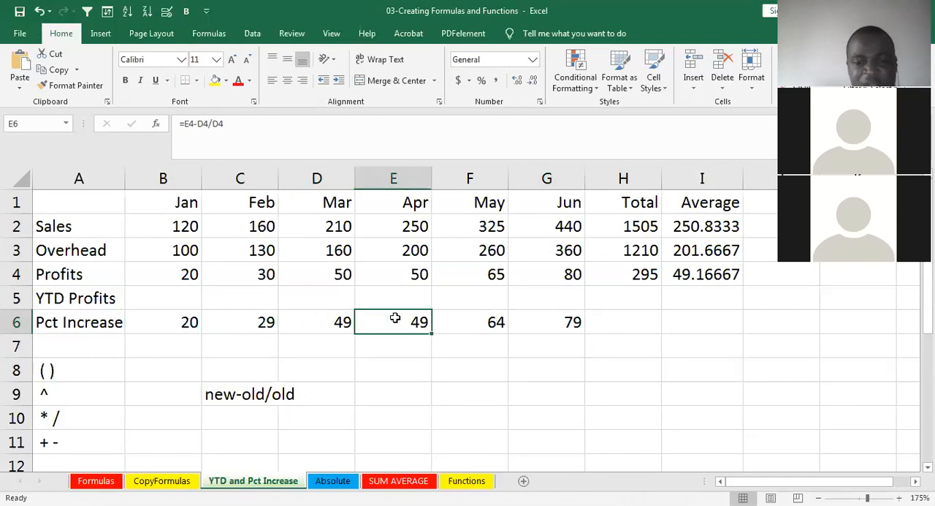
left_click(475, 314)
left_click(555, 317)
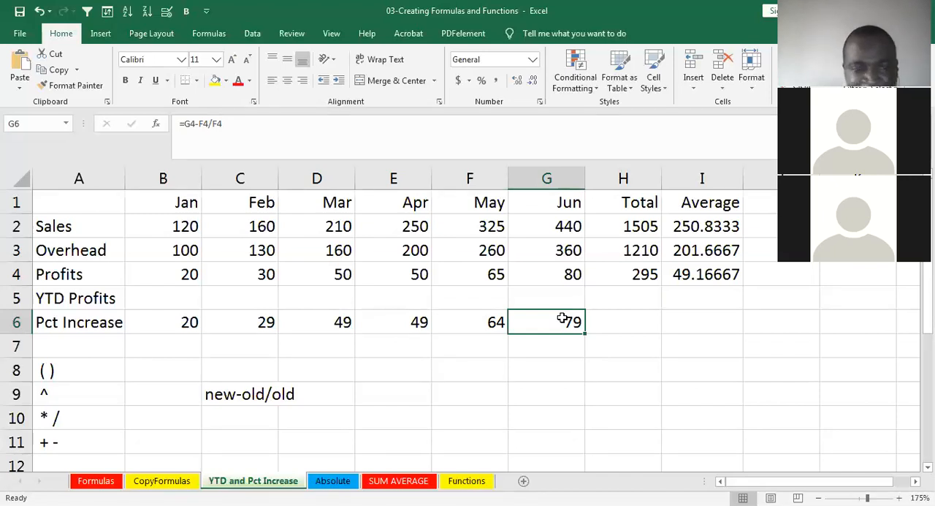
left_click(621, 318)
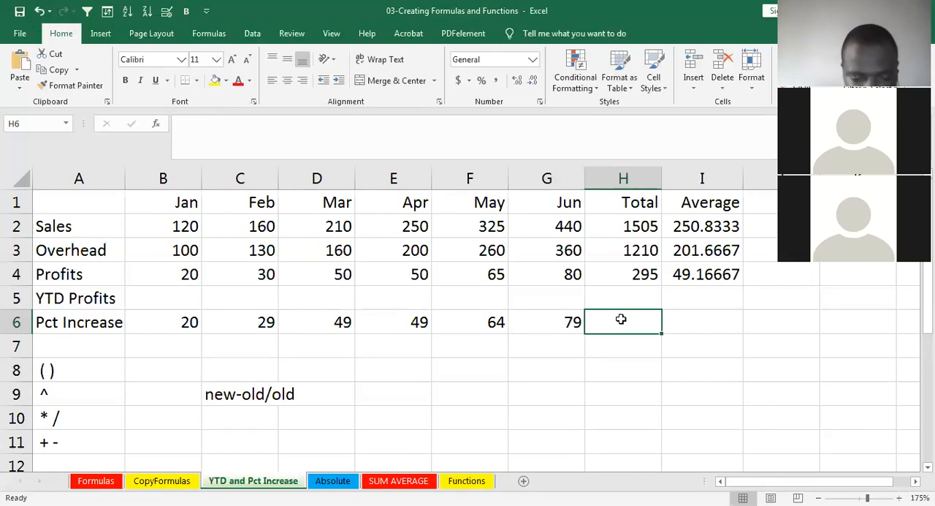
type("=SUM()")
key("Return")
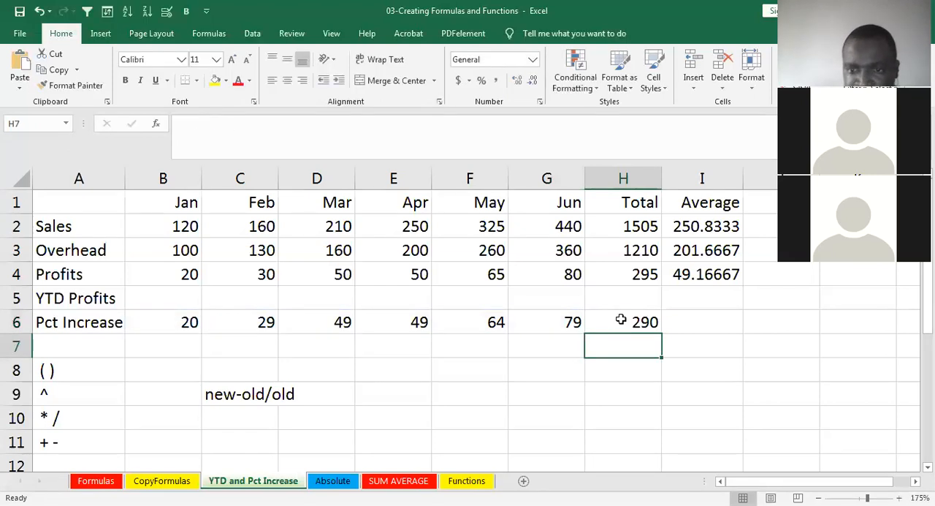
left_click(628, 323)
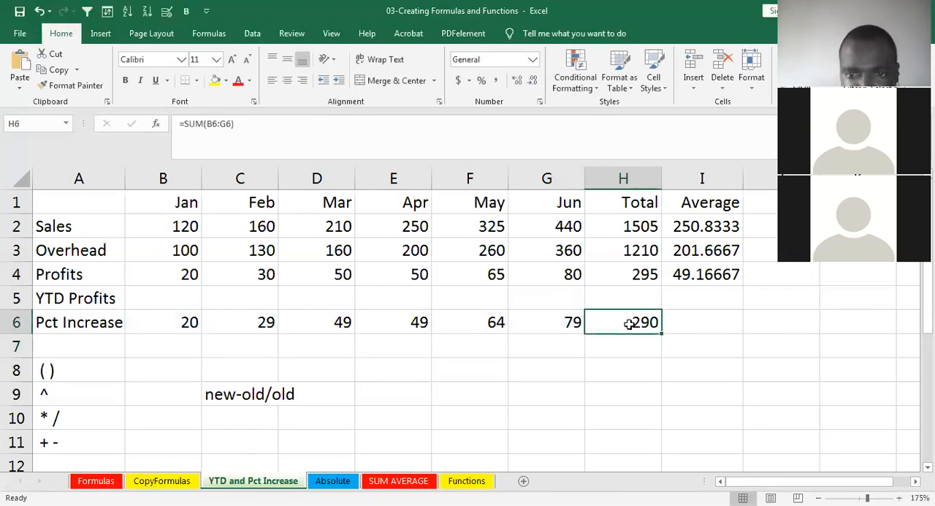
- Compare the Pct Increase formulas for January through April in B6 to E6 with February's profit formula in C4
left_click(187, 316)
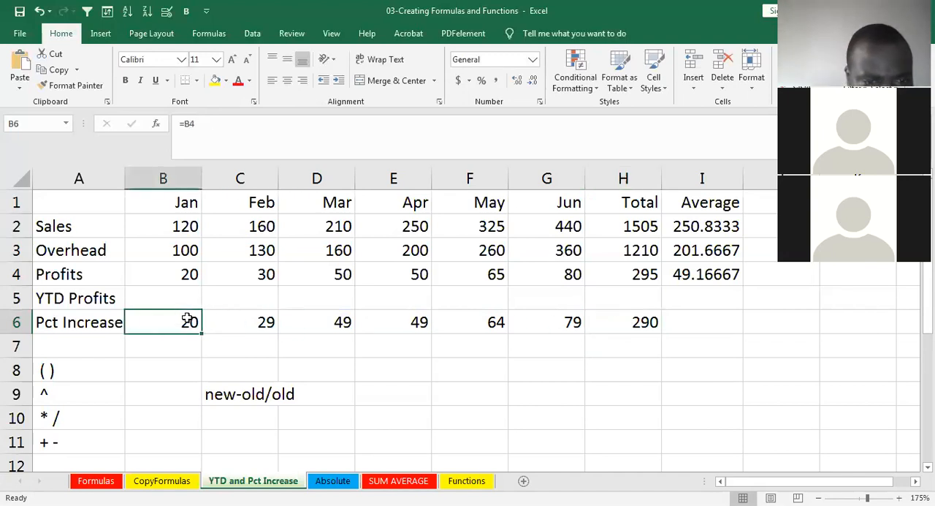
left_click(256, 273)
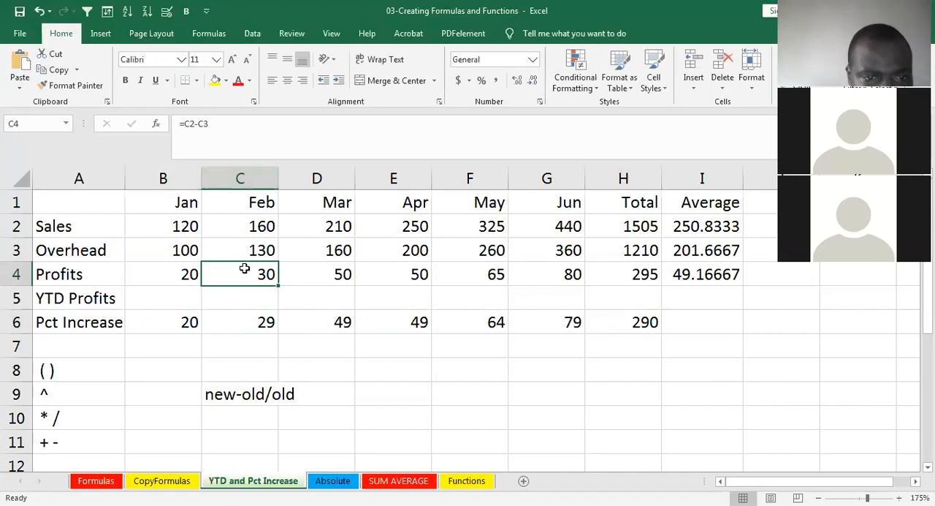
left_click(250, 320)
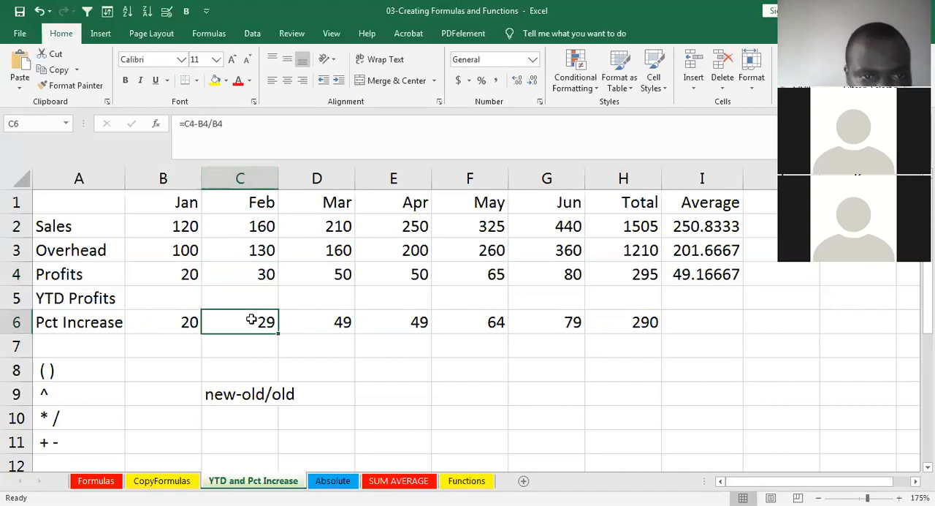
left_click(332, 324)
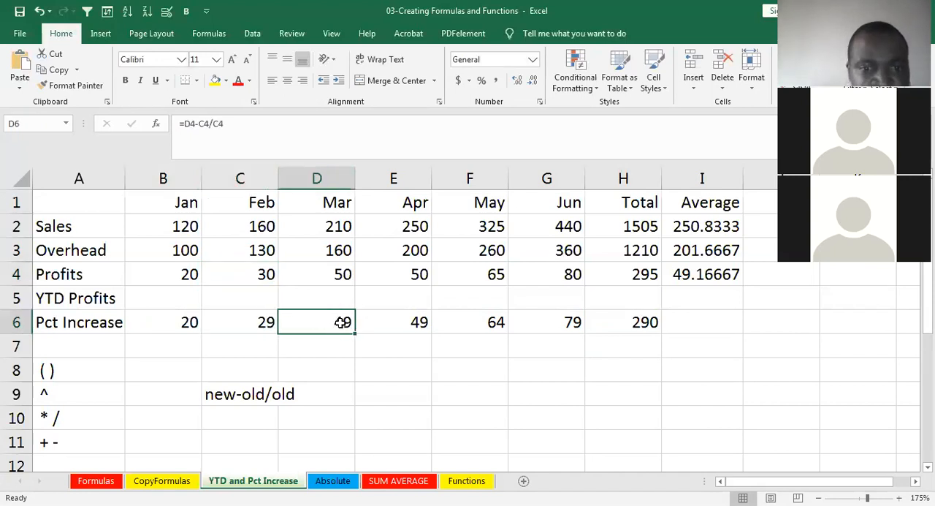
left_click(277, 314)
left_click(302, 315)
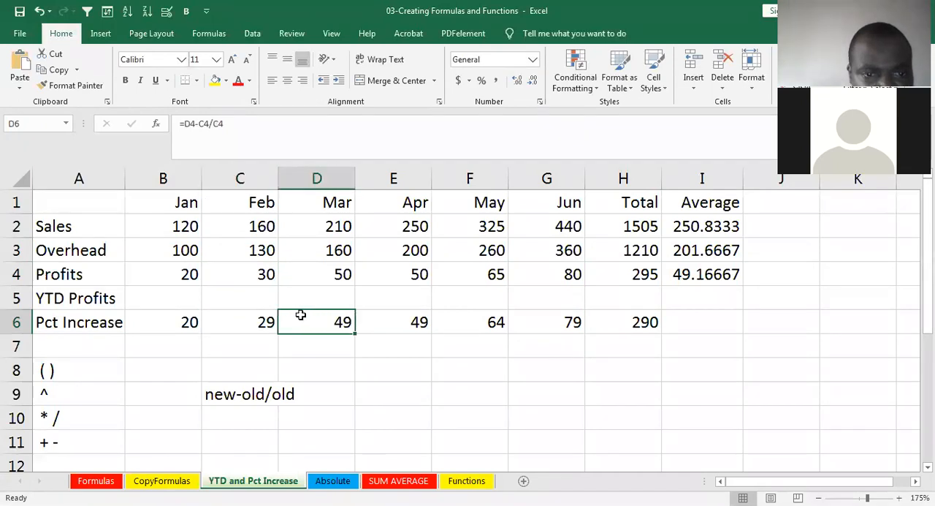
left_click(272, 311)
left_click(303, 315)
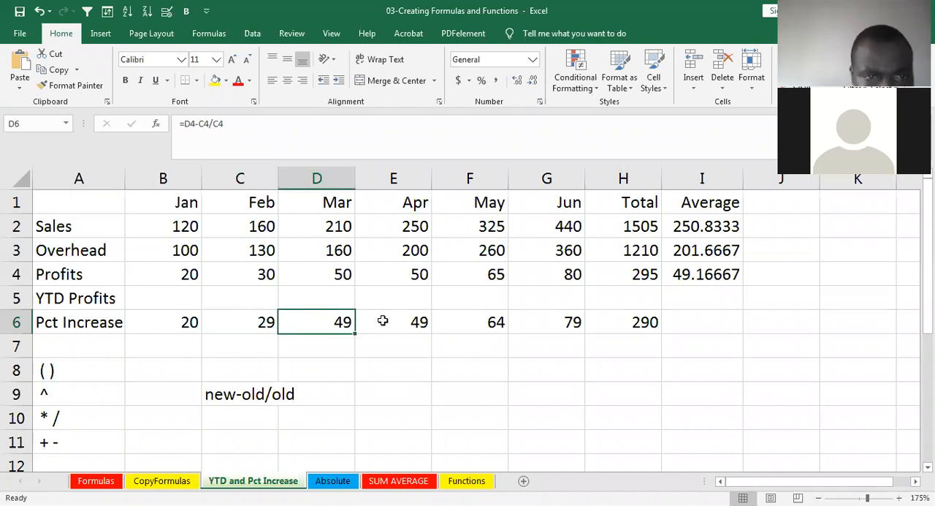
key("Right")
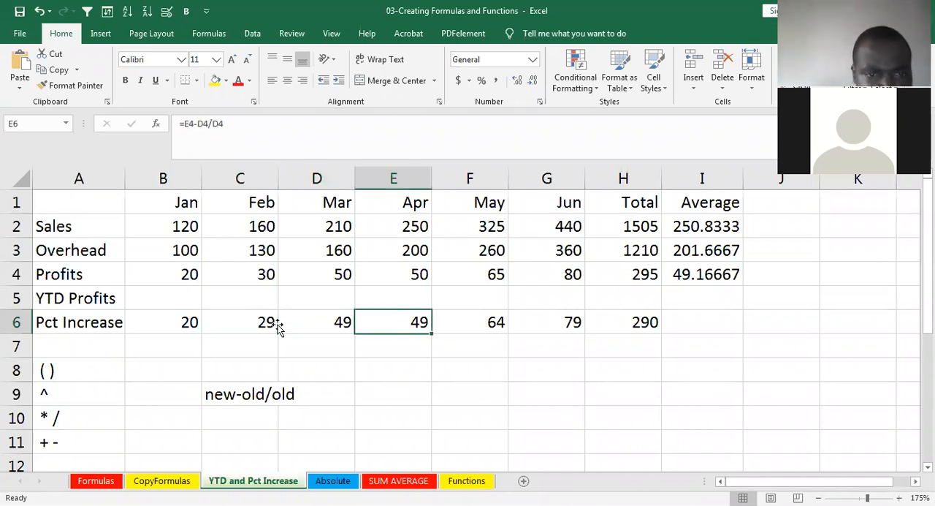
left_click(274, 325)
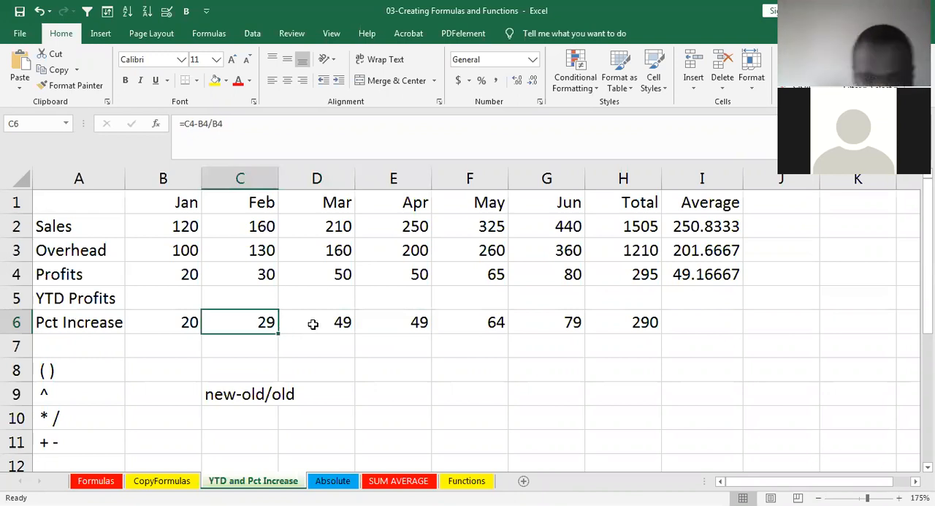
- Re-enter March's Pct Increase formula in D6 as =D4-C4/C4 and check April's cell beside it
left_click(312, 324)
type("=")
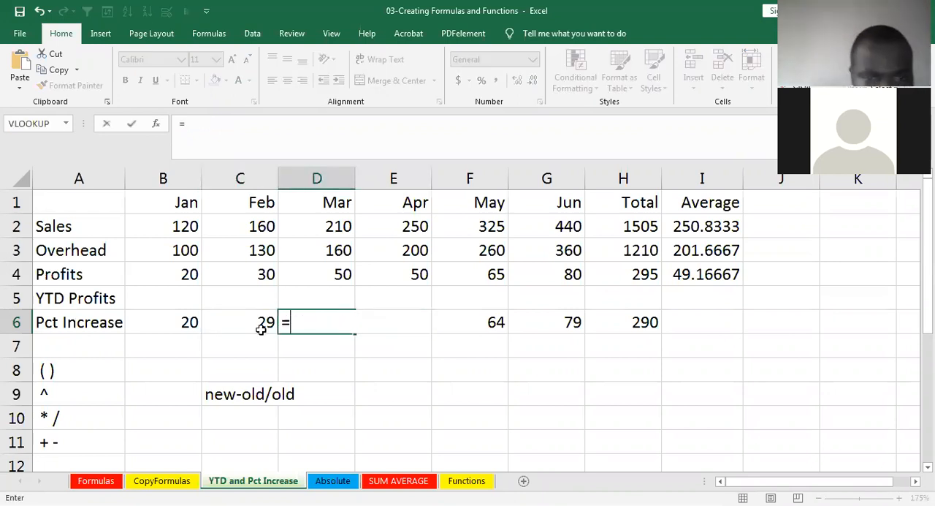
left_click(332, 267)
type("-")
left_click(265, 271)
type("/")
left_click(266, 272)
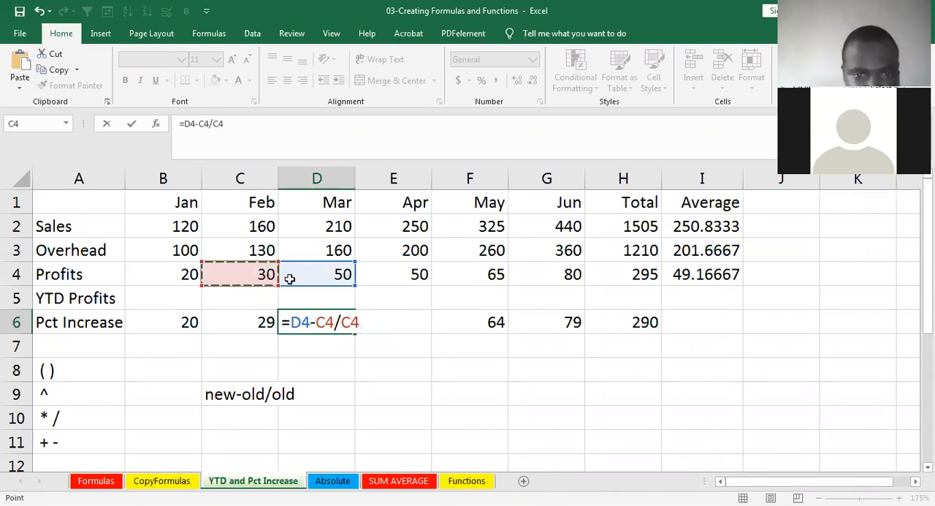
key("Return")
key("Up")
key("Right")
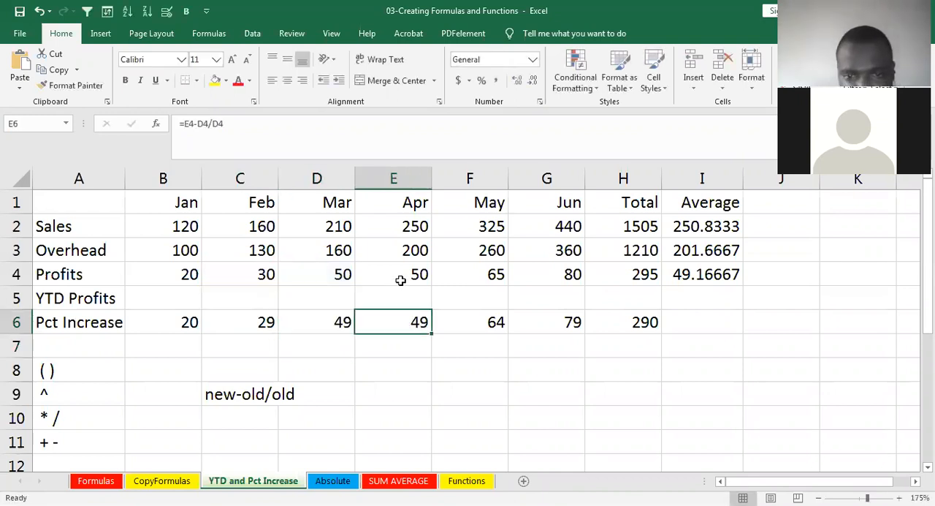
- Re-enter May's Pct Increase formula in F6 as =F4-E4/E4
left_click(488, 322)
type("=")
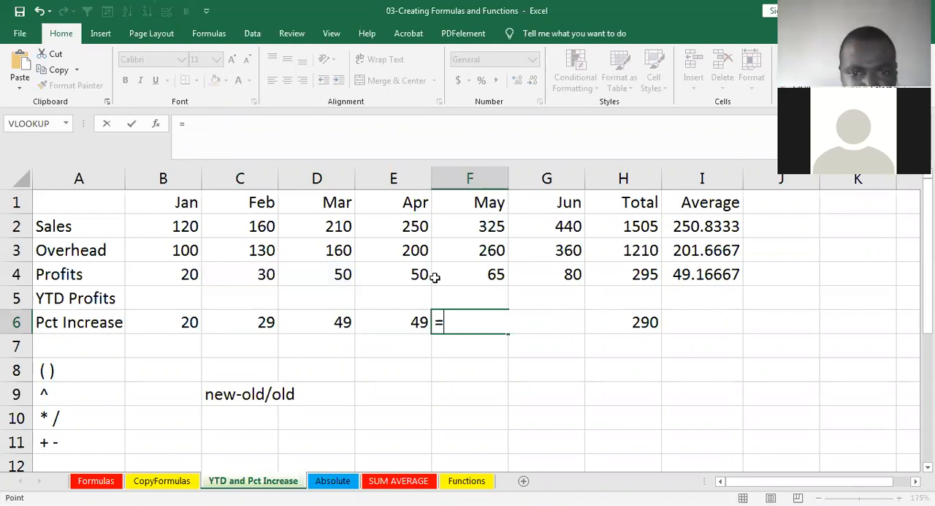
left_click(435, 274)
type("-")
left_click(413, 275)
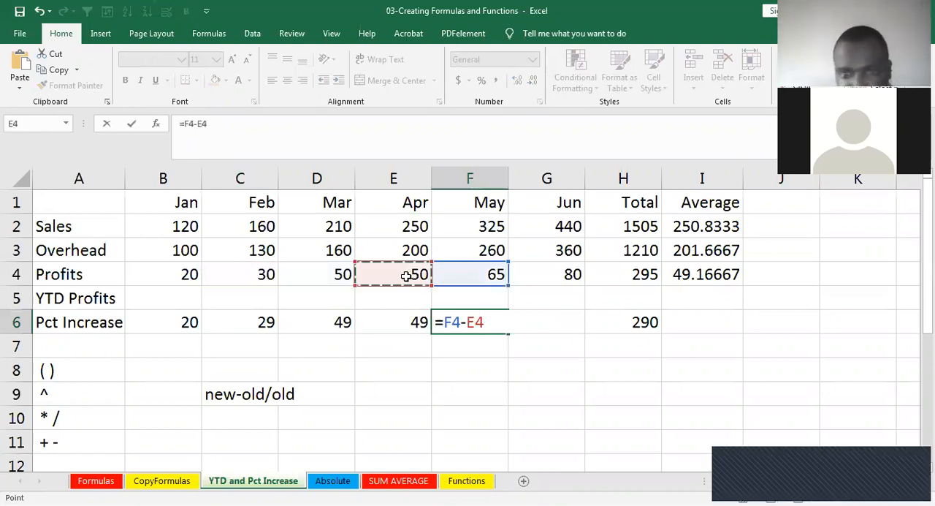
type("/")
left_click(406, 275)
key("Return")
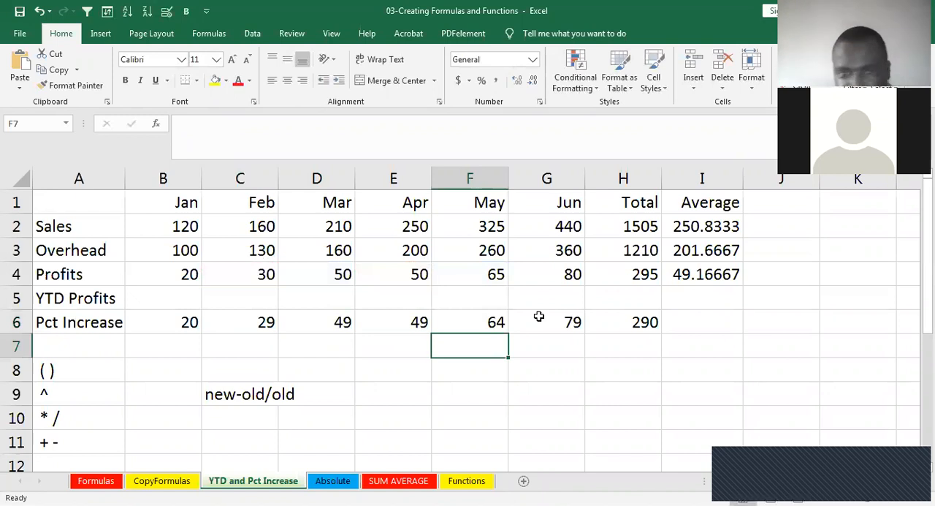
- Re-enter June's Pct Increase formula in G6 as =G4-F4/F4
left_click(538, 315)
type("=")
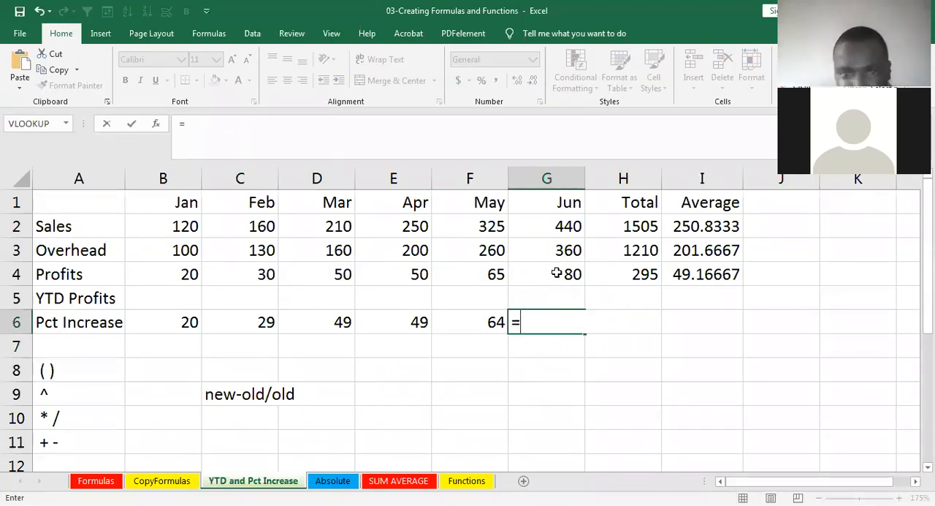
type("G4-")
left_click(491, 274)
type("/")
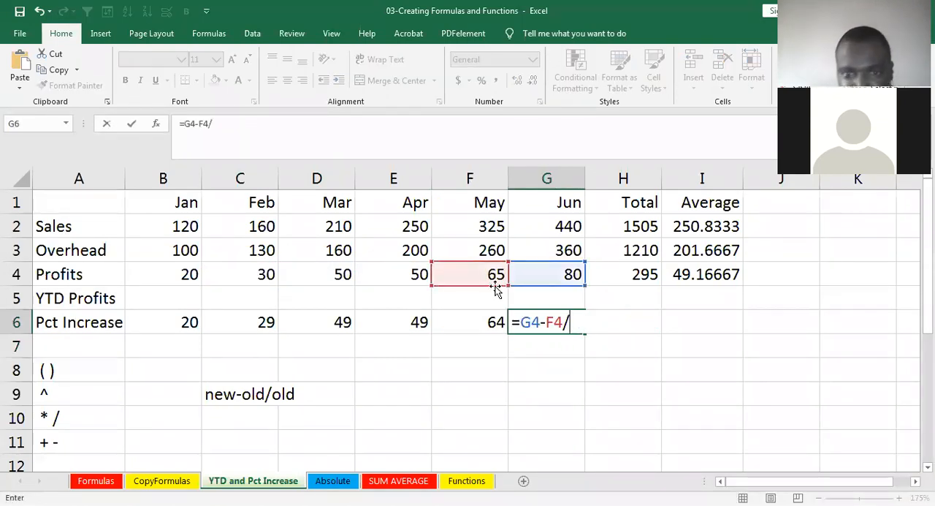
left_click(493, 276)
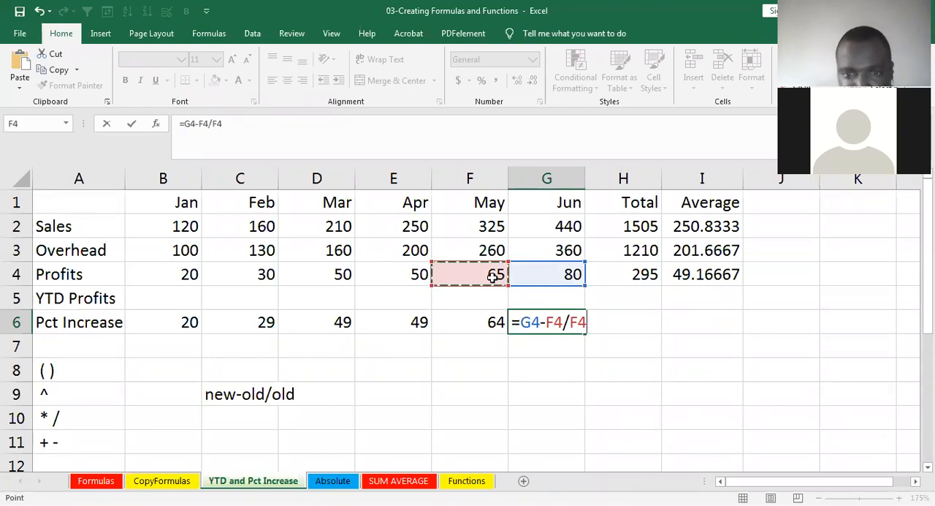
key("Return")
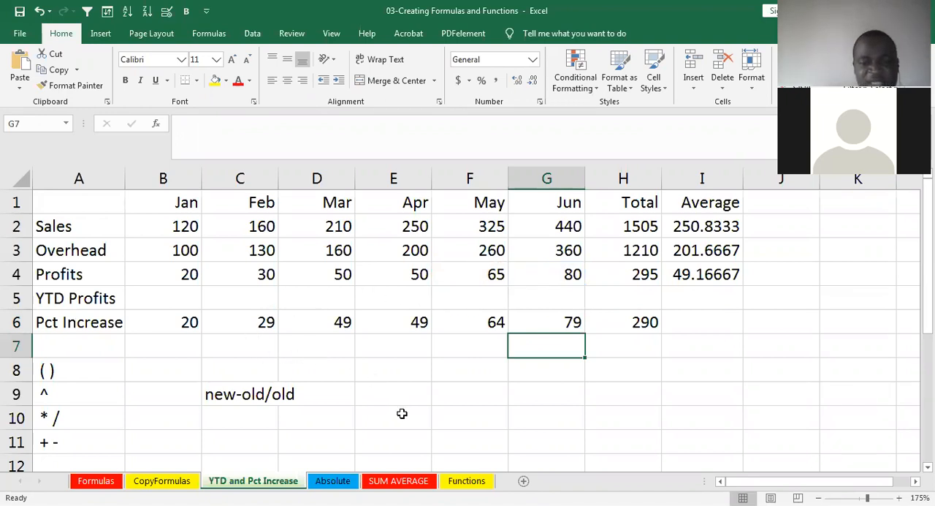
- Look at the Absolute sheet, return to YTD and Pct Increase, and review the Pct Increase formulas through the total in H6
left_click(338, 483)
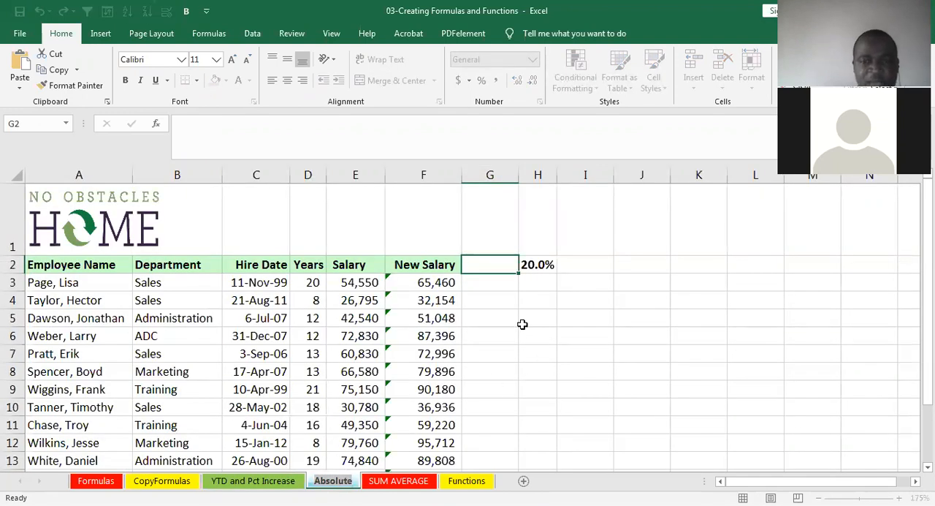
left_click(257, 480)
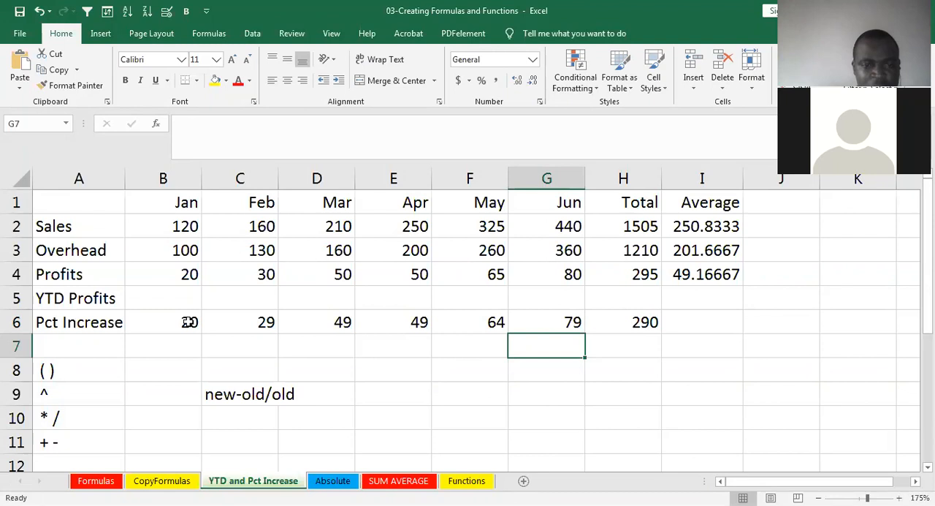
left_click(197, 318)
left_click(222, 314)
left_click(307, 329)
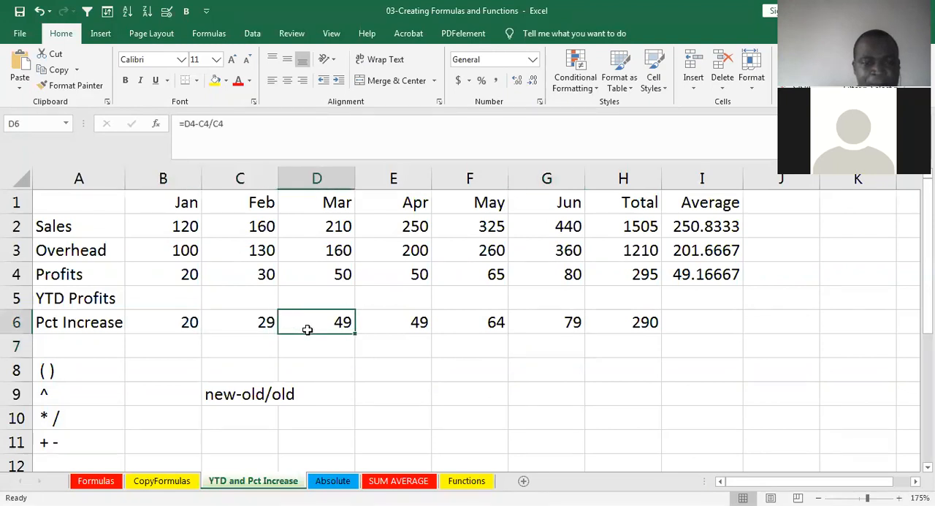
left_click(391, 325)
left_click(474, 324)
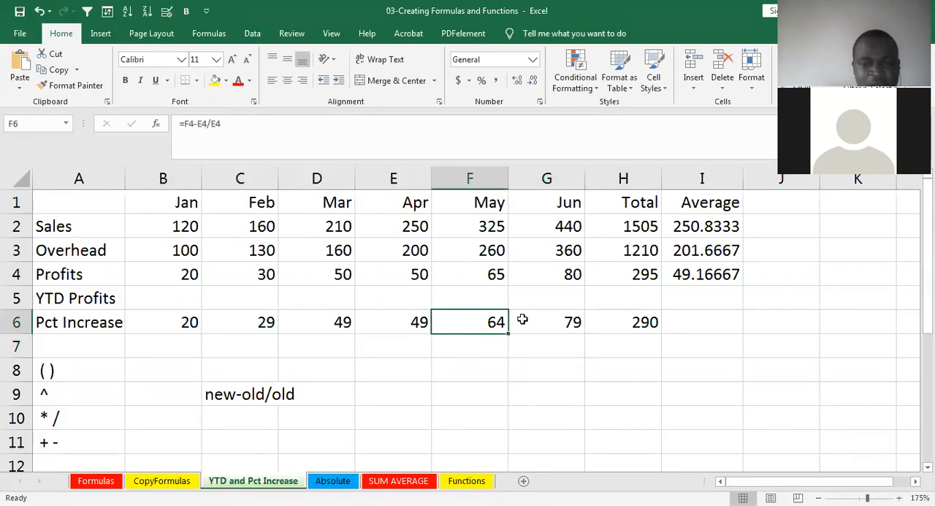
left_click(574, 321)
left_click(609, 320)
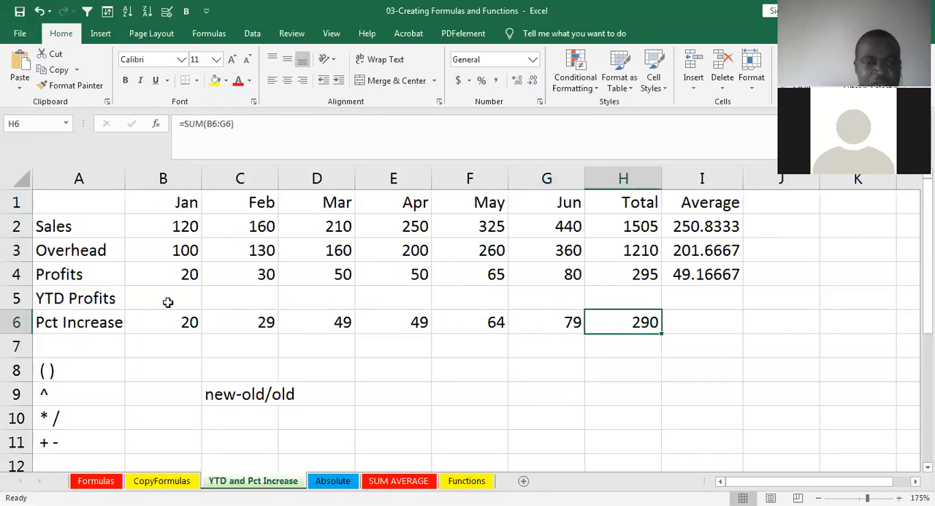
- Enter =B4 in B5 so January's YTD Profits cell refers to January's profit
left_click(62, 301)
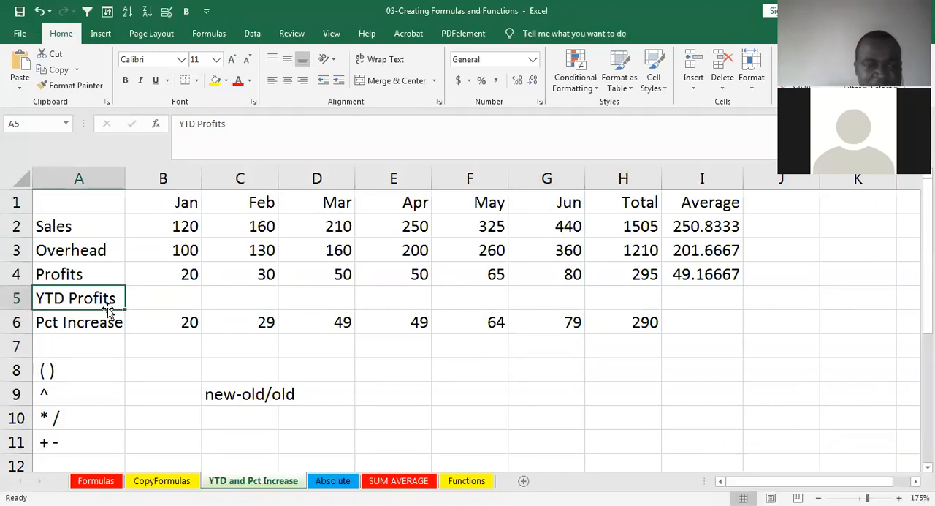
left_click(157, 300)
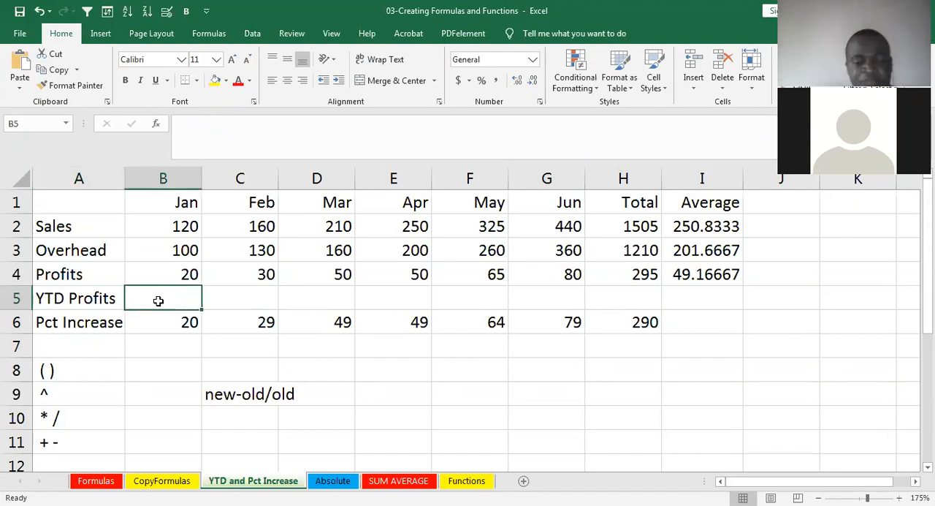
type("=")
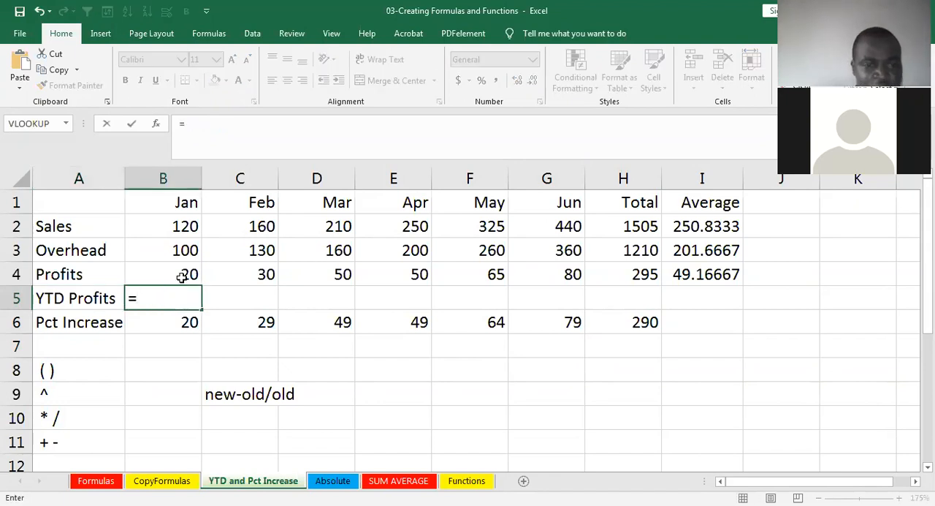
left_click(183, 274)
key("Return")
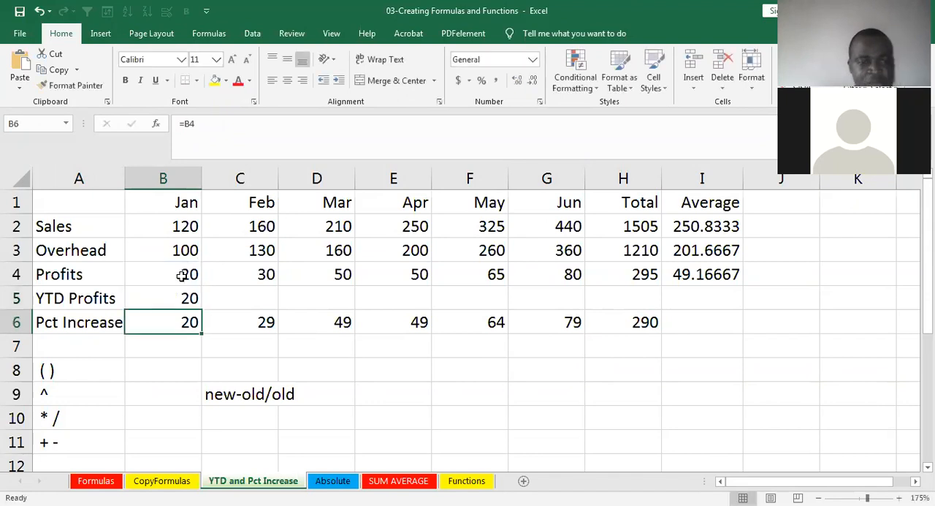
left_click(174, 298)
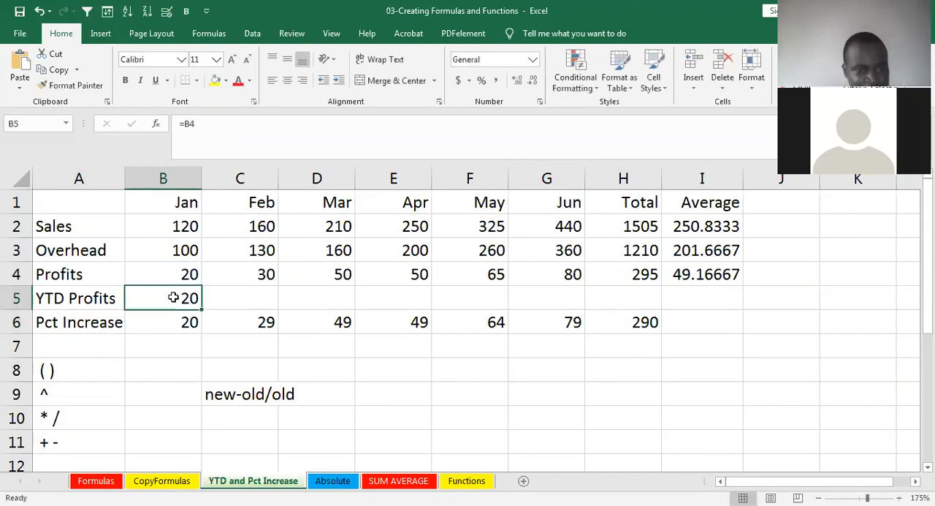
left_click(231, 299)
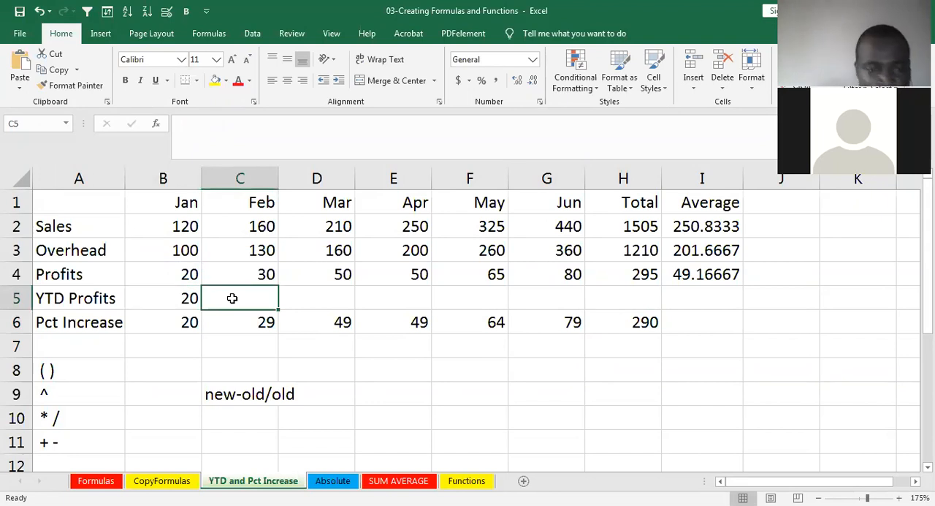
- Enter =B5+C4 in C5 for February's YTD Profits and fill the formula across through June in G5
type("=")
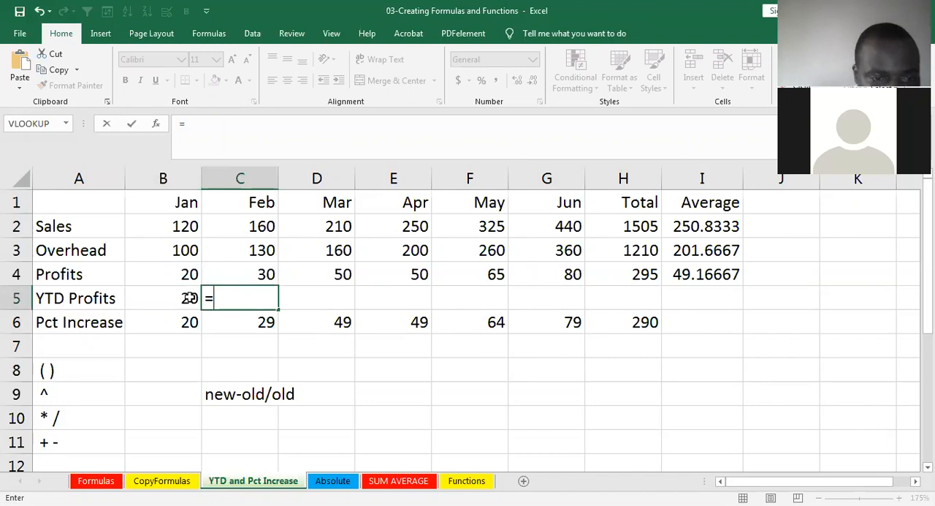
left_click(189, 298)
type("+")
left_click(256, 274)
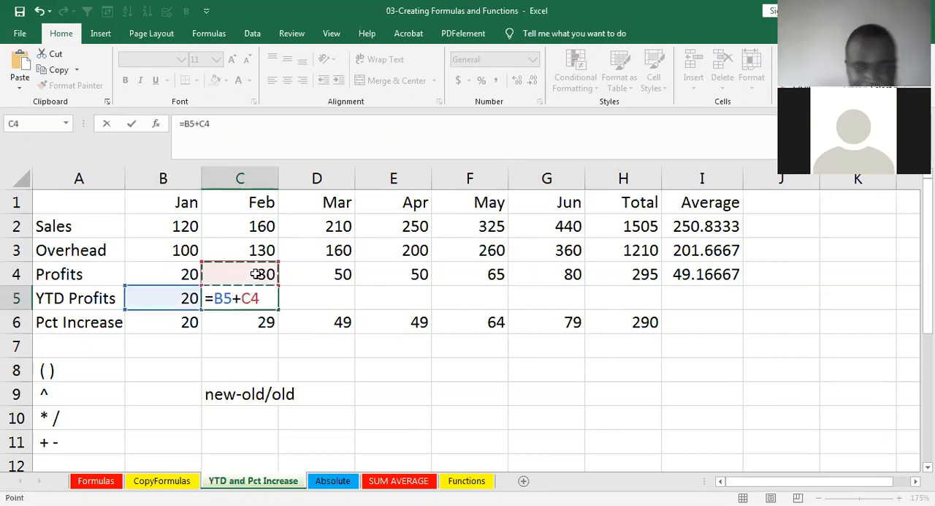
key("Return")
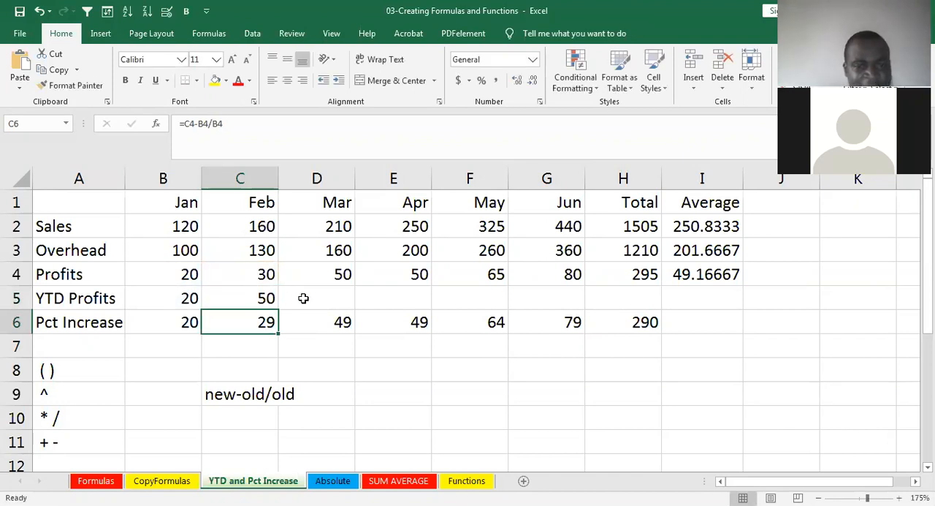
left_click(263, 298)
left_click_drag(278, 310, 555, 295)
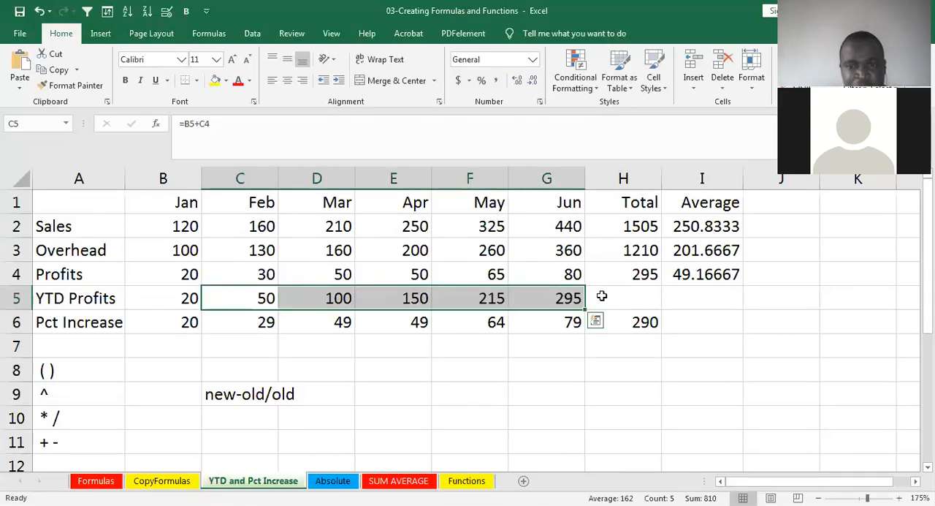
- Compare June's YTD Profits in G5 with the Profits total in H4, and review the Pct Increase and YTD Profits formulas
left_click(566, 299)
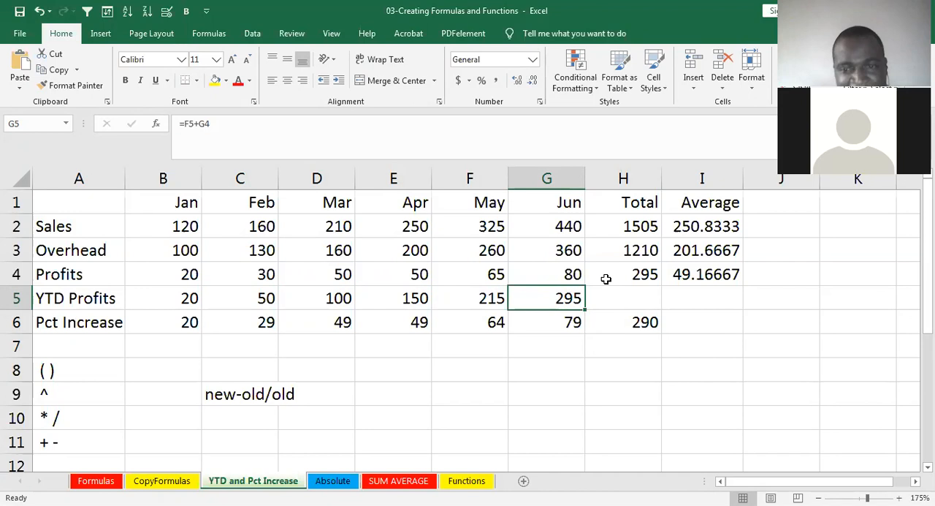
left_click(633, 274)
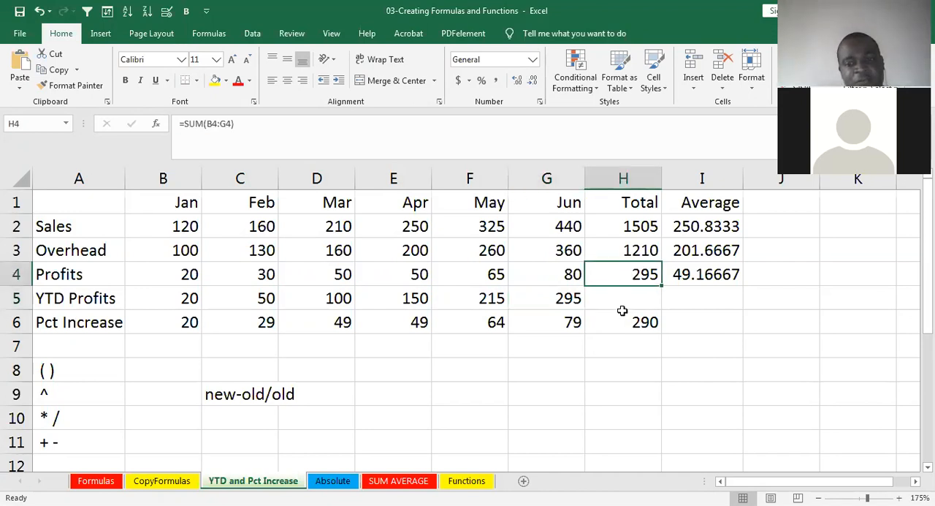
left_click(557, 293)
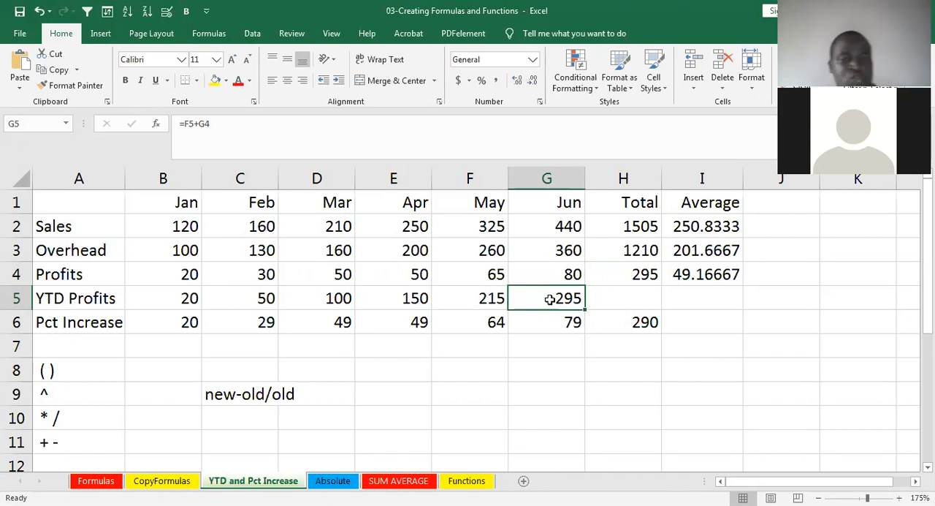
double_click(621, 272)
left_click(171, 327)
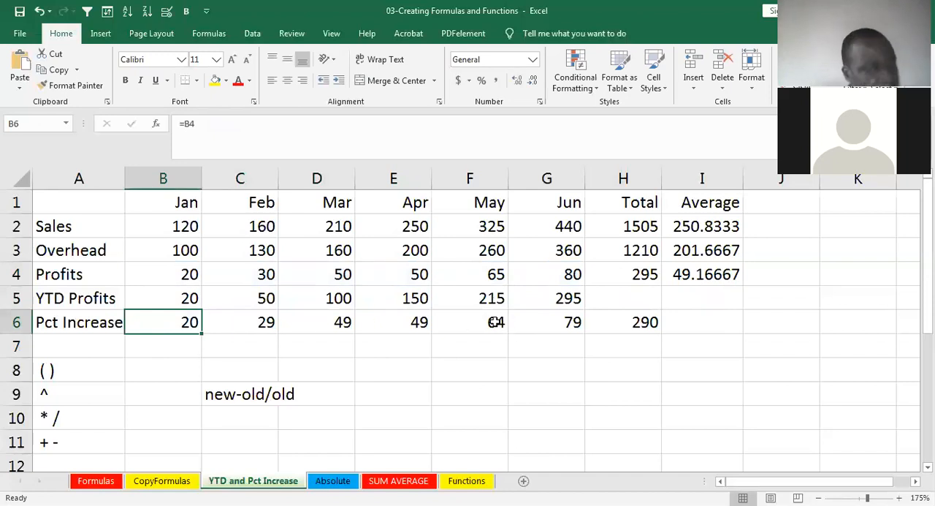
left_click(625, 321)
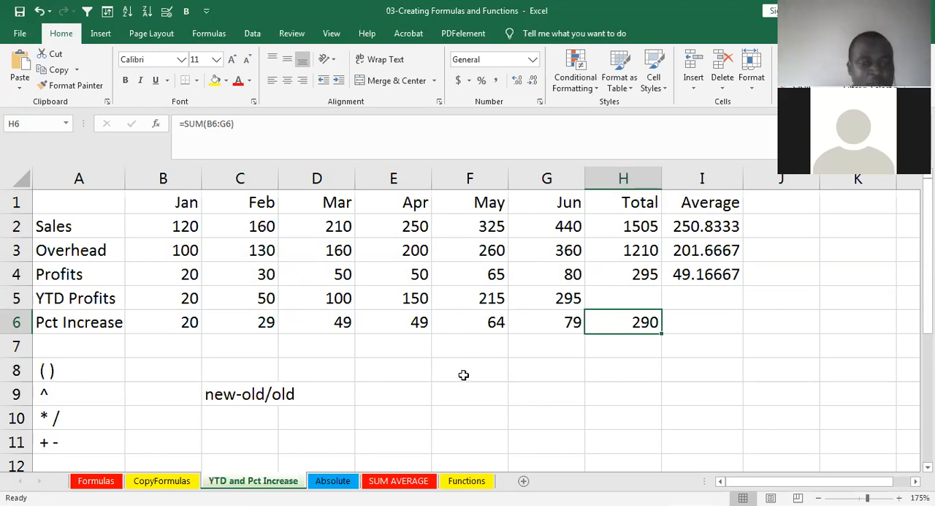
left_click(187, 323)
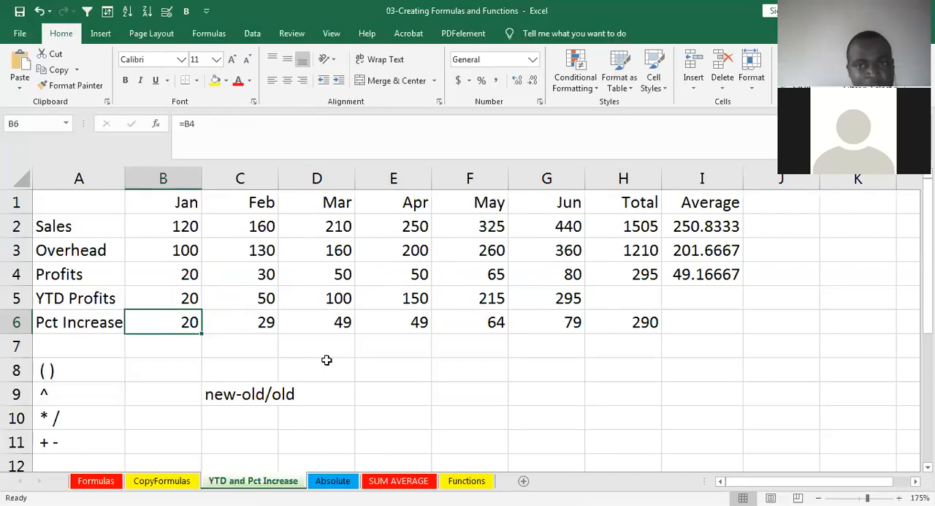
left_click(151, 297)
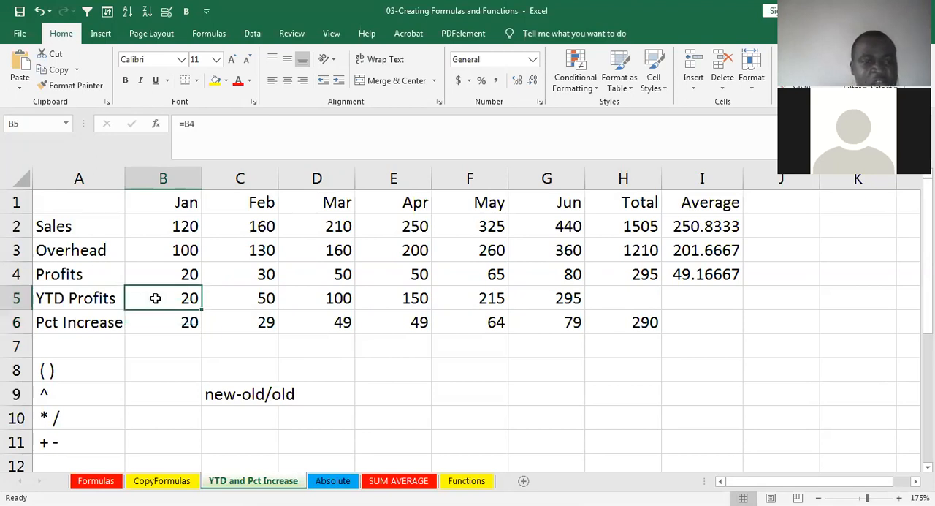
left_click(214, 297)
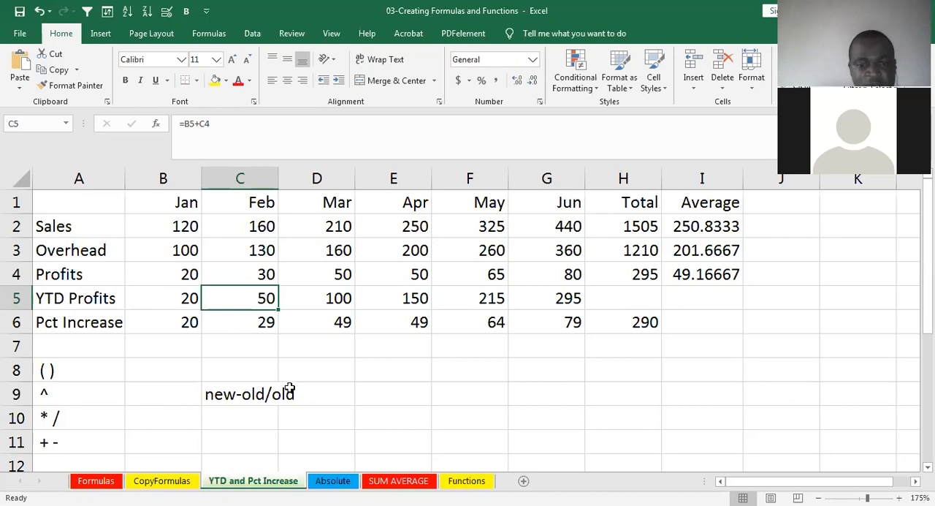
- On the Absolute sheet, inspect the New Salary formula in F3 and clear the column's contents in F3:F15
left_click(327, 481)
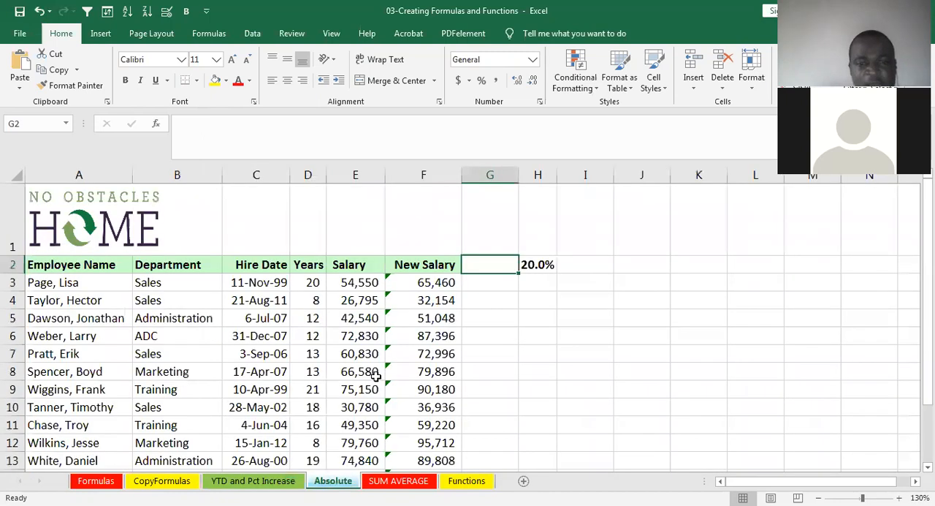
double_click(418, 285)
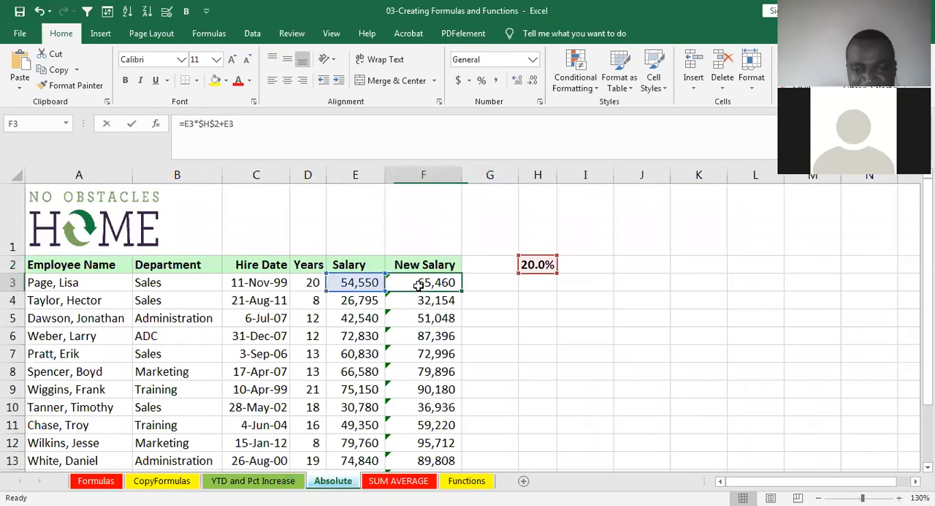
left_click(475, 276)
left_click(436, 279)
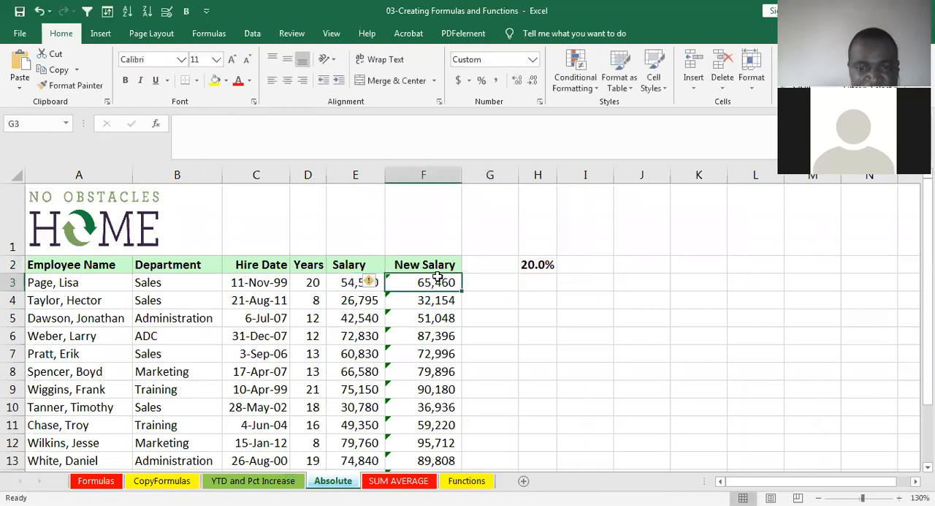
key("shift+Down")
key("shift+Down")
key("shift+Down")
key("shift+Down")
key("shift+Down")
key("shift+Down")
key("shift+Down")
key("shift+Down")
key("shift+Down")
key("shift+Down")
key("shift+Down")
key("shift+Down")
key("shift+Down")
key("shift+Down")
key("shift+Down")
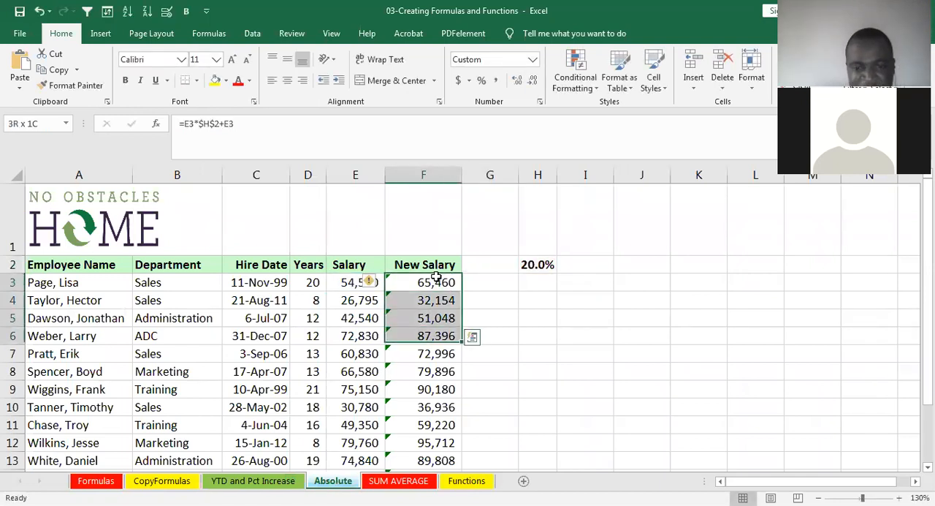
key("shift+Down")
key("shift+Up")
key("shift+Up")
key("shift+Up")
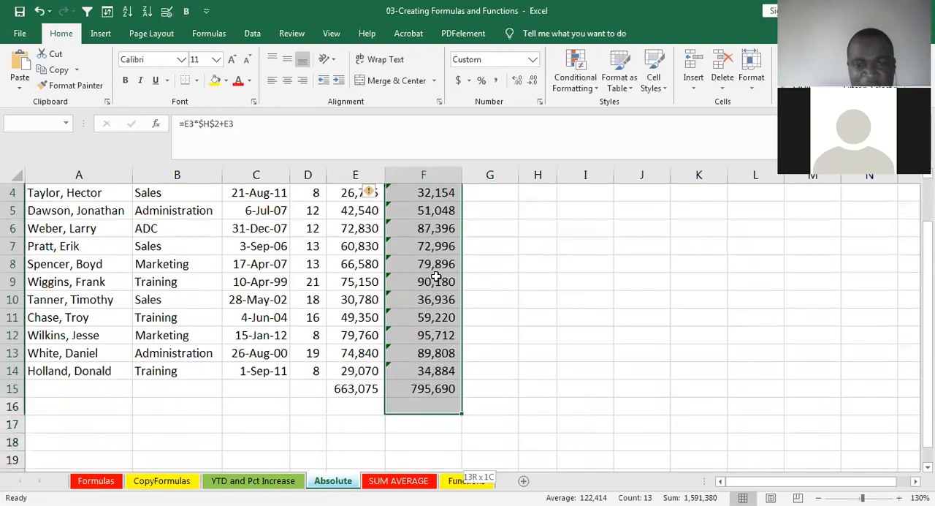
key("shift+Up")
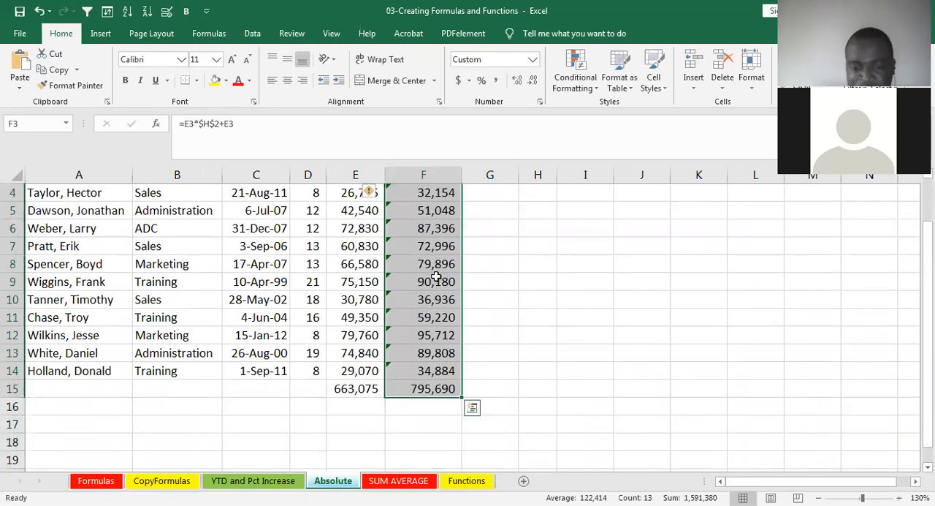
key("Delete")
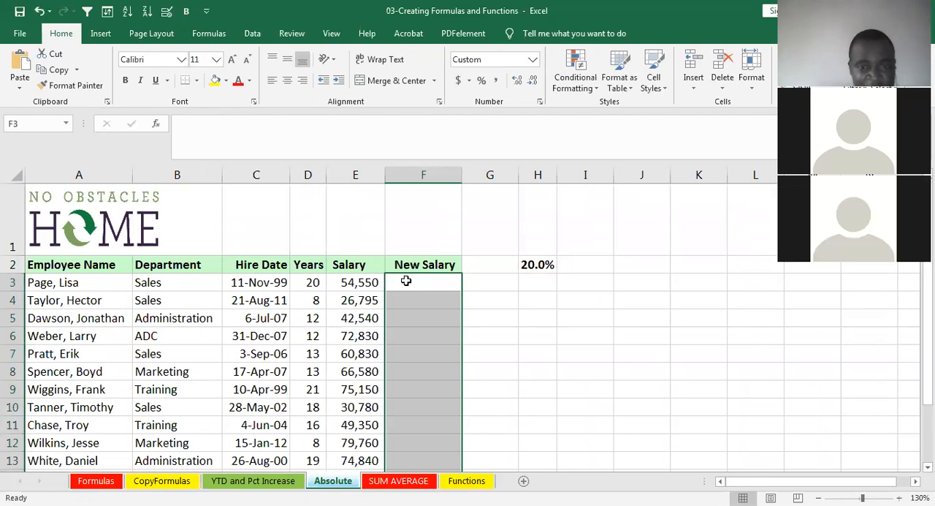
- Enter =E3+1000 in F3 and copy the formula down the New Salary column through F14
left_click(458, 279)
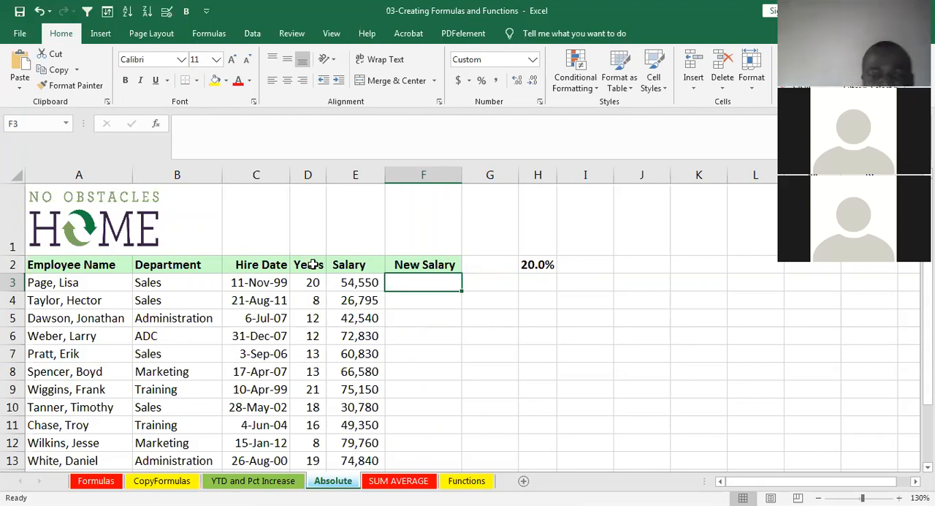
left_click(355, 285)
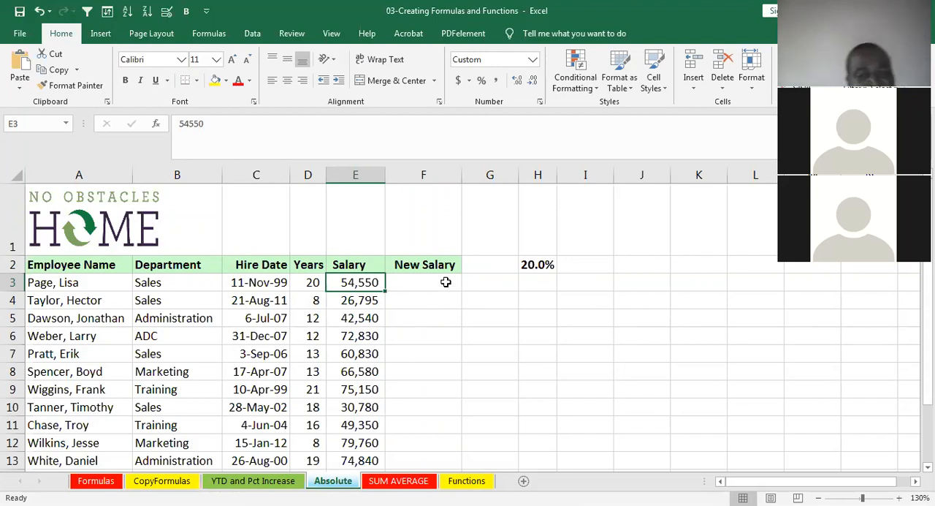
left_click(445, 282)
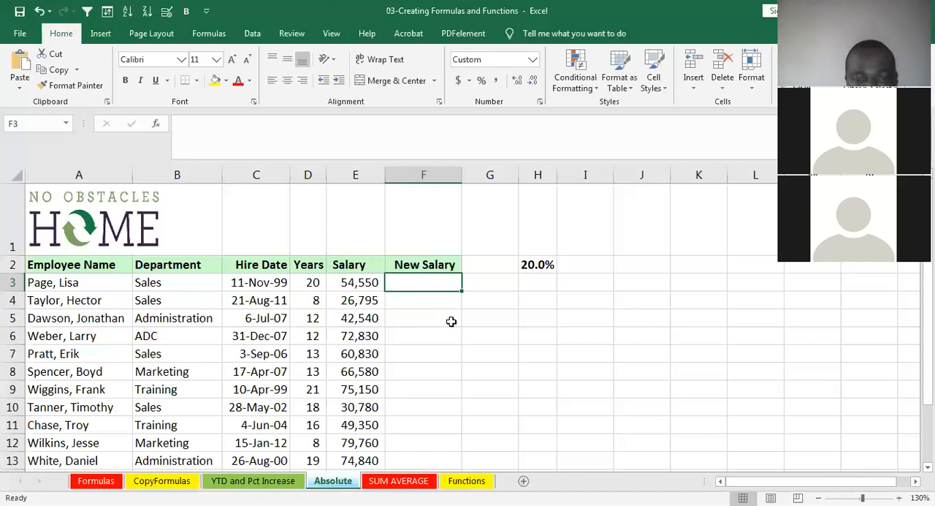
type("=")
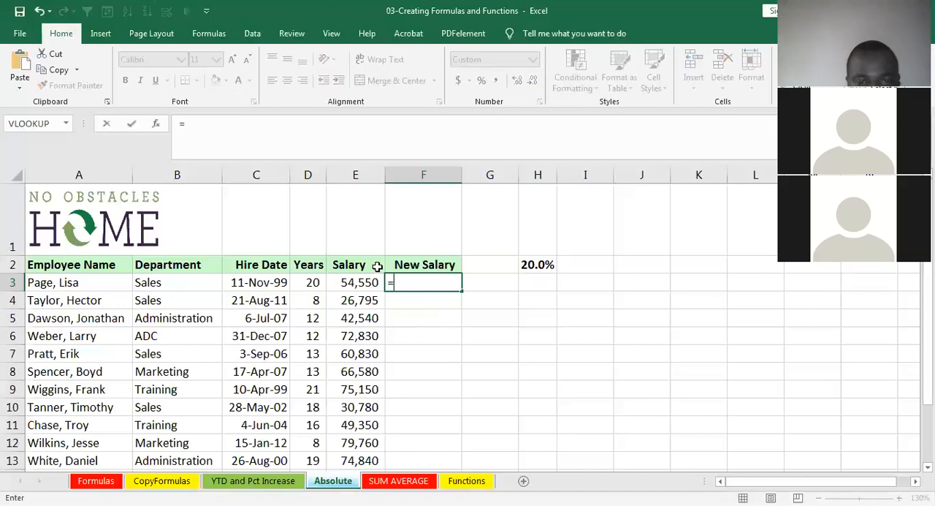
left_click(351, 280)
type("+1000")
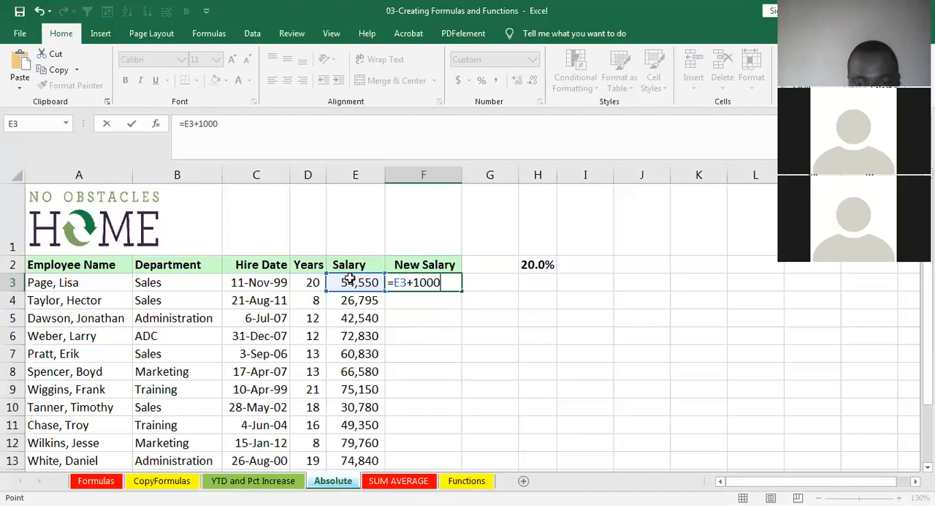
key("Return")
left_click(426, 281)
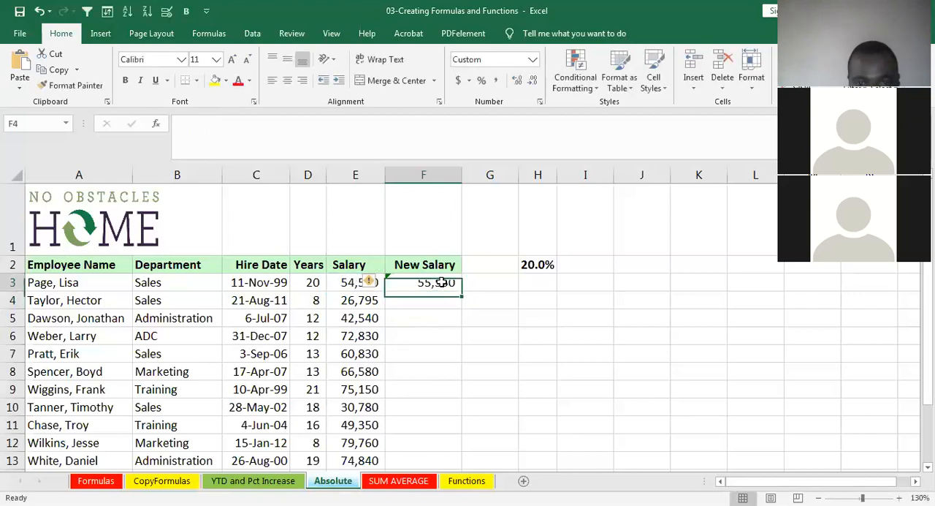
double_click(461, 292)
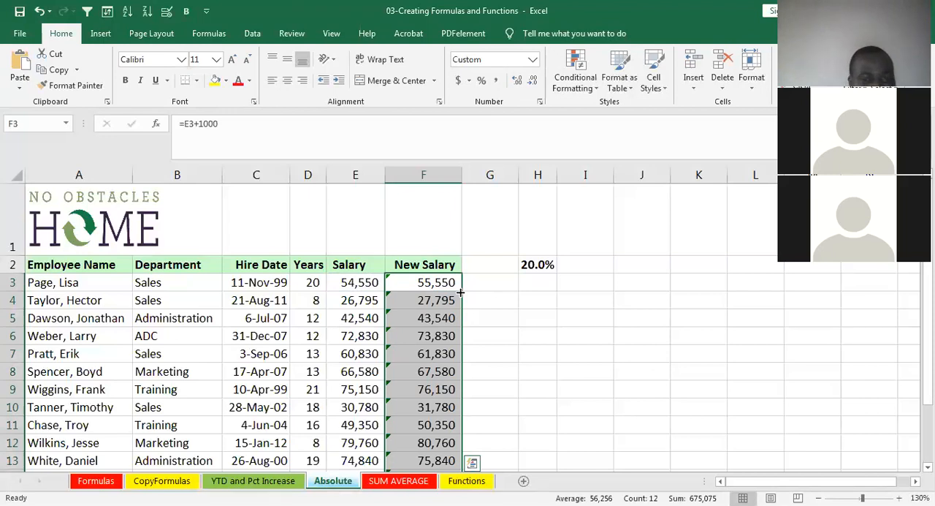
- Replace the New Salary formula in F3 with =E3*H2+E3, using the percentage in H2
left_click(449, 284)
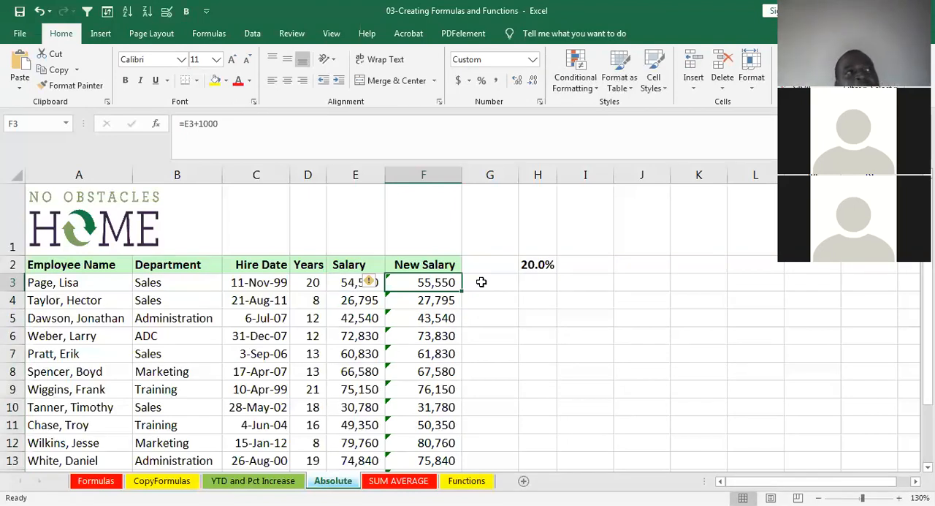
left_click(526, 266)
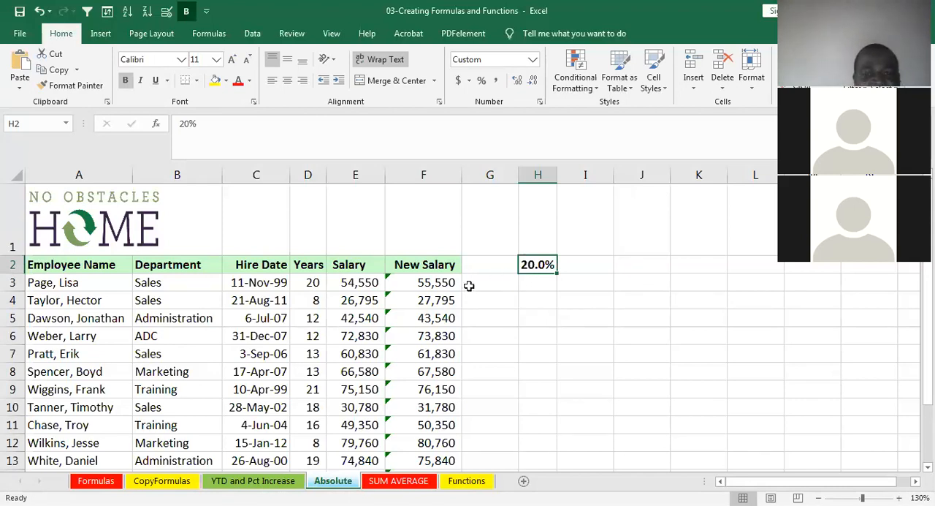
left_click(433, 282)
key("Delete")
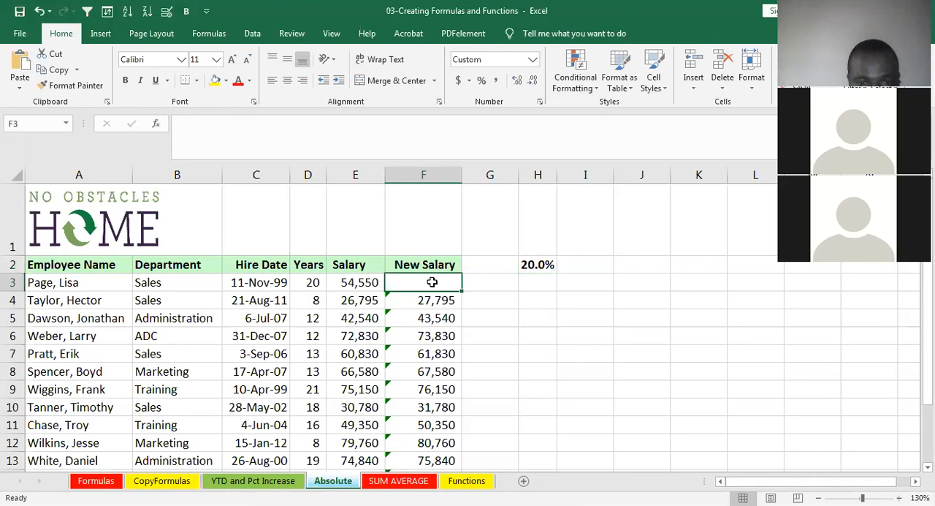
type("=")
left_click(356, 282)
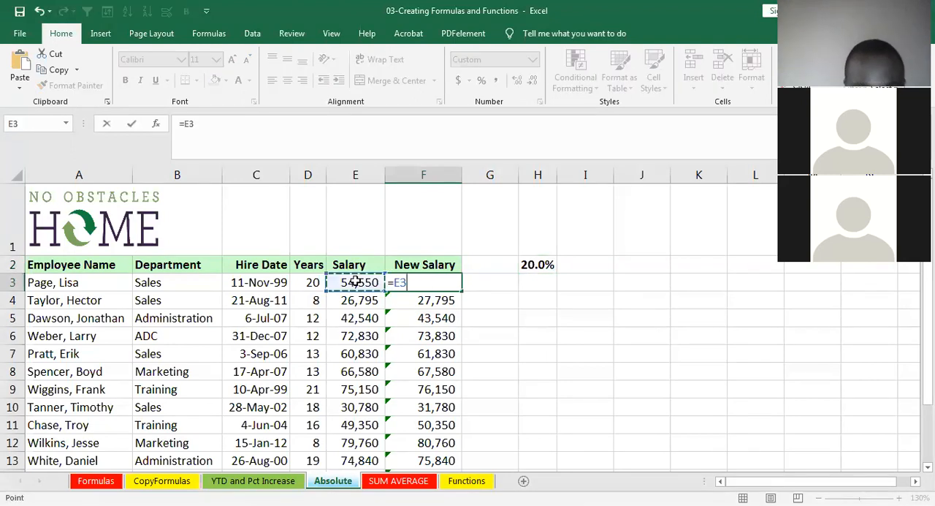
type("*")
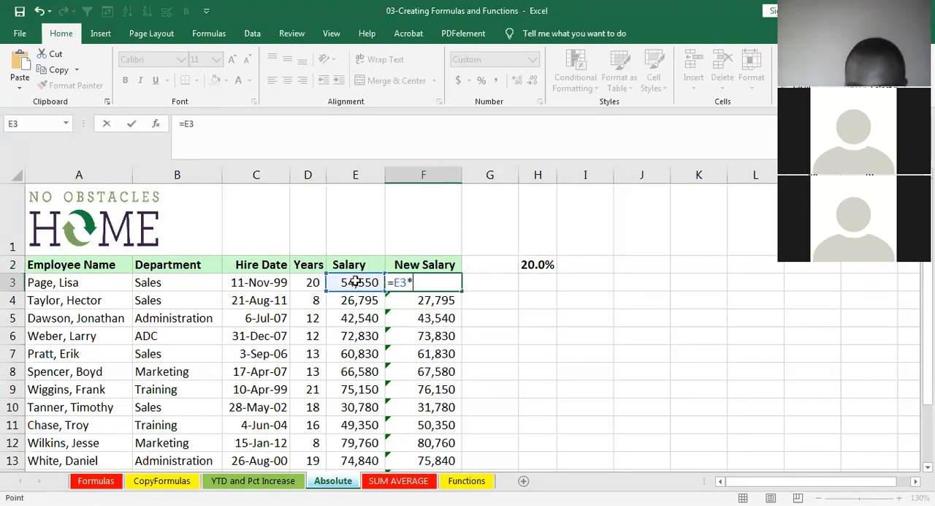
left_click(537, 265)
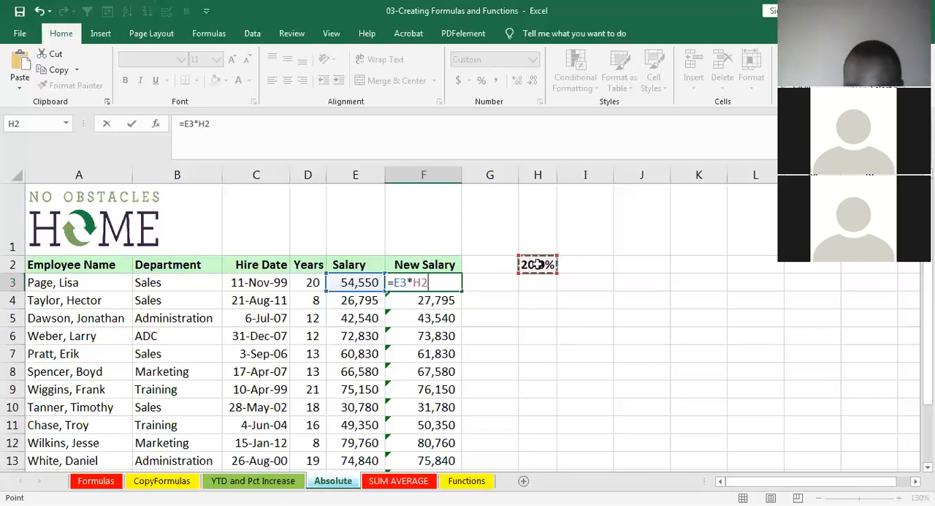
type("+")
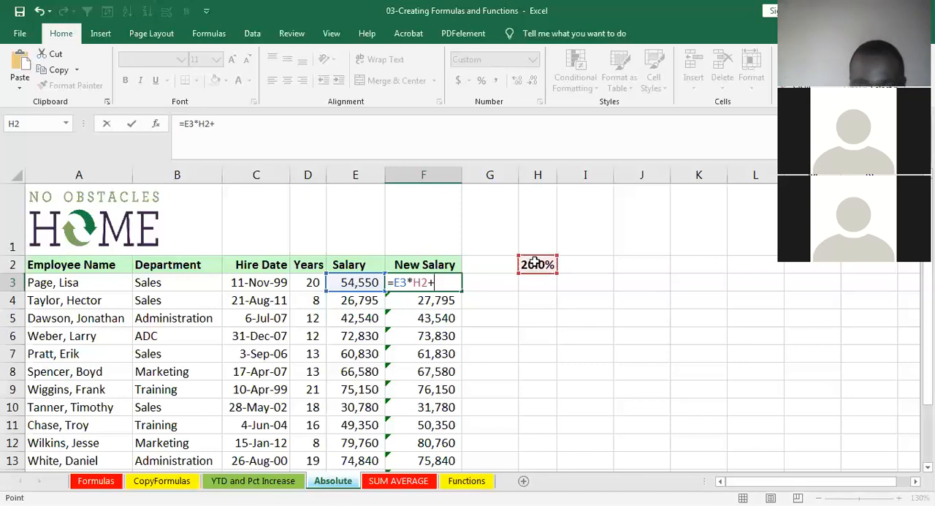
left_click(367, 282)
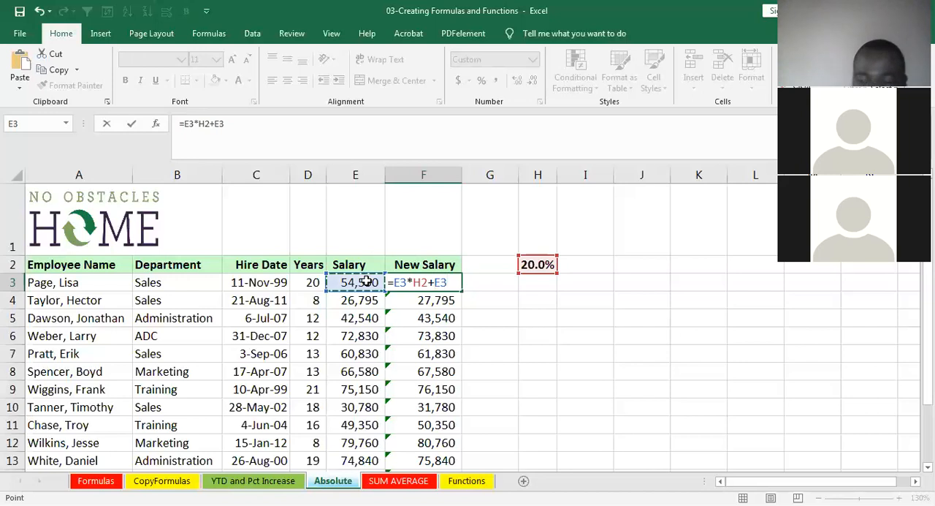
key("Return")
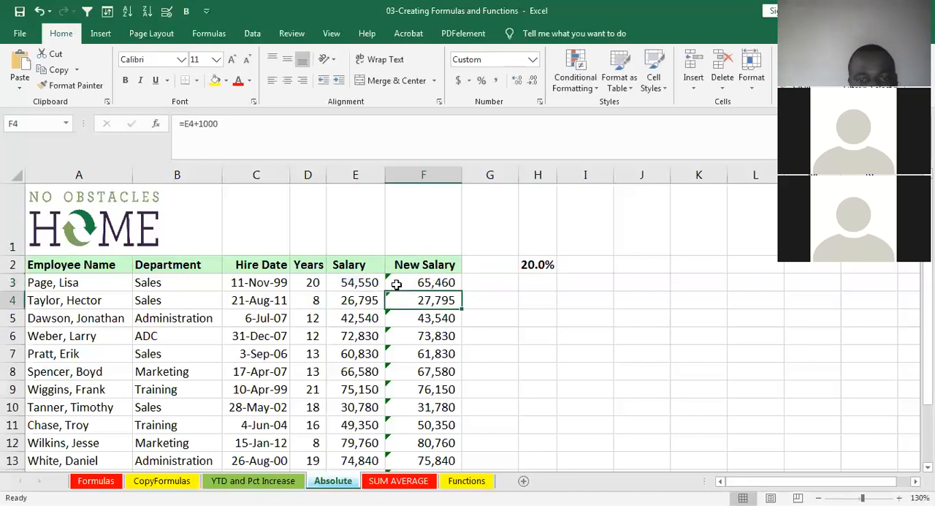
- Clear the New Salary formula in F3 and re-enter it as =E3*H2+E3
left_click(407, 281)
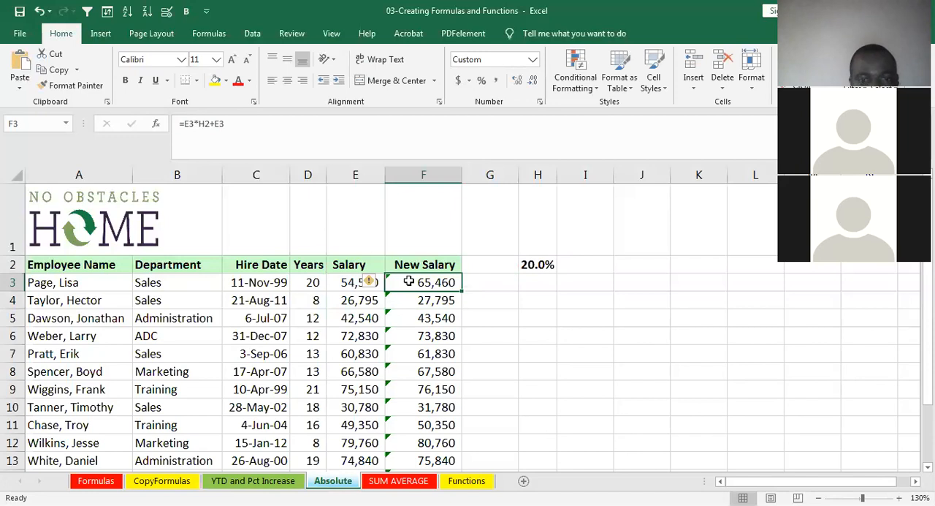
key("Delete")
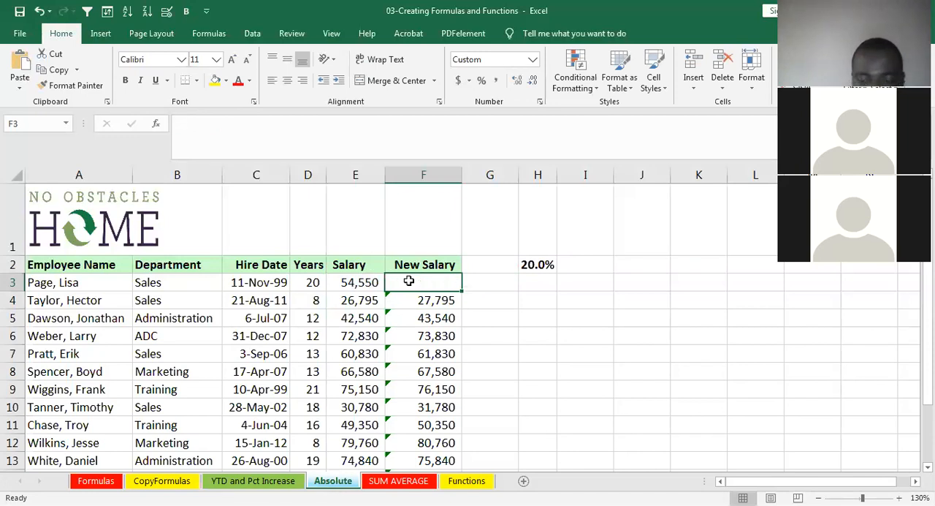
type("=")
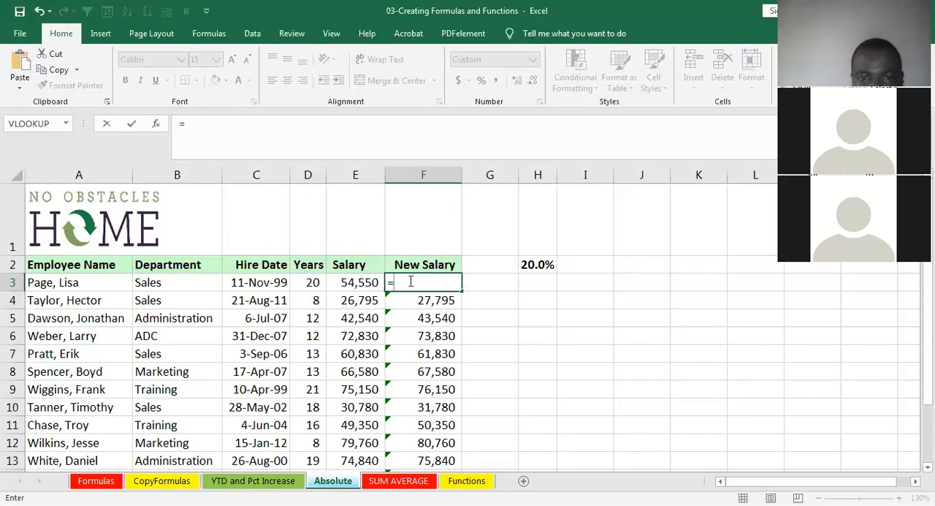
left_click(353, 289)
type("*")
left_click(521, 265)
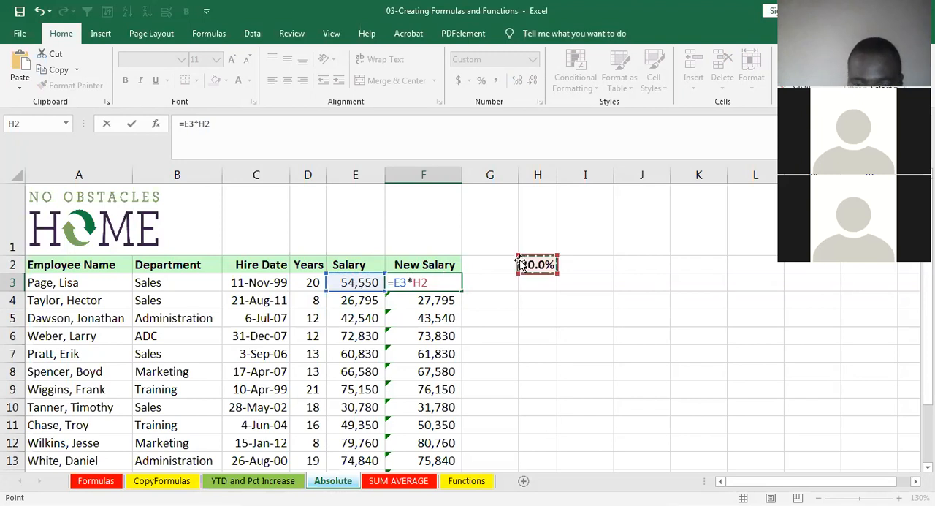
type("+")
left_click(372, 281)
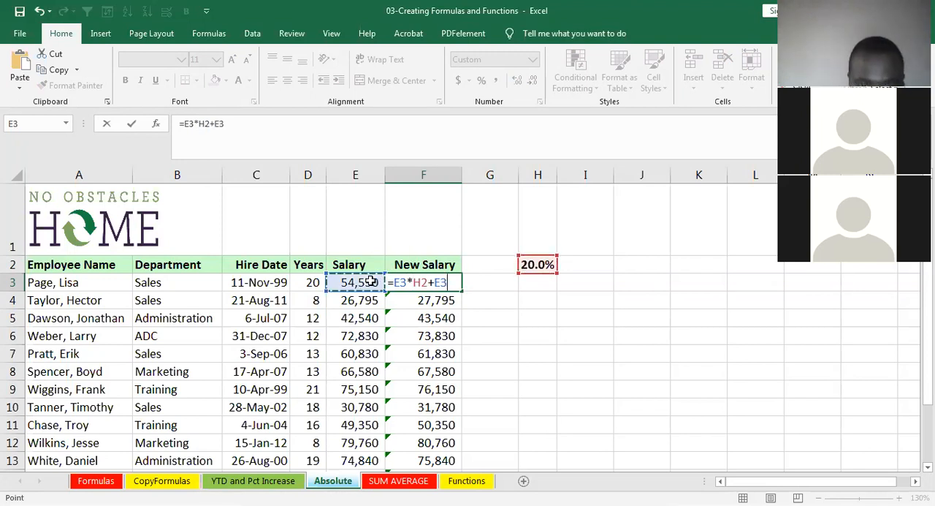
key("Return")
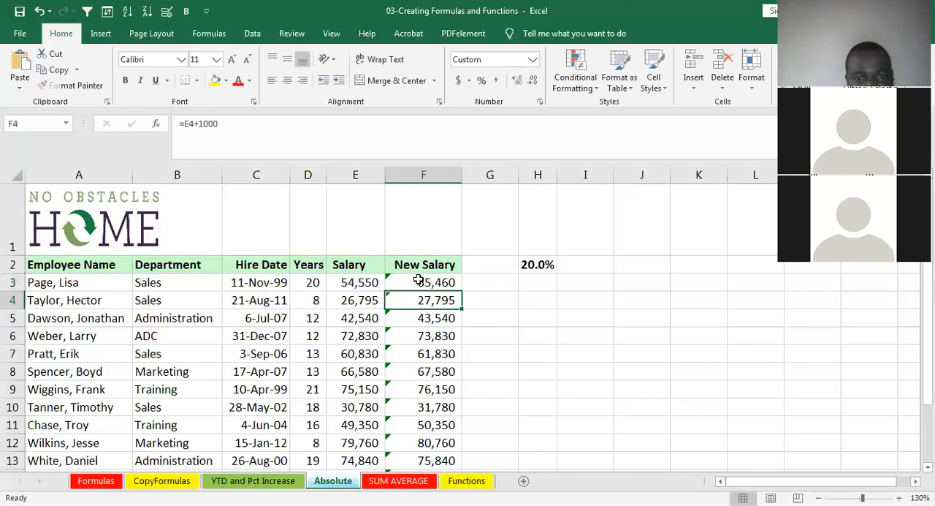
- Review the New Salary formula in F3 and the percentage value it uses in H2
left_click(423, 280)
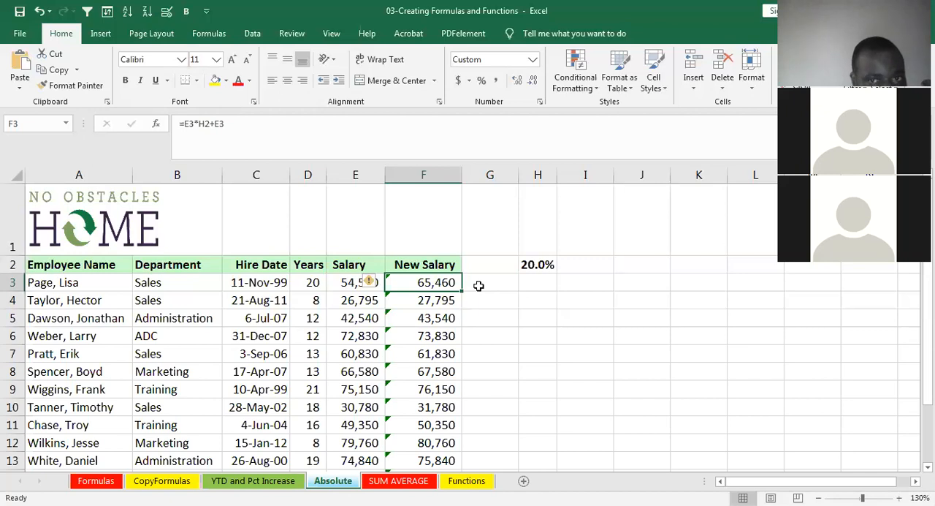
left_click(527, 266)
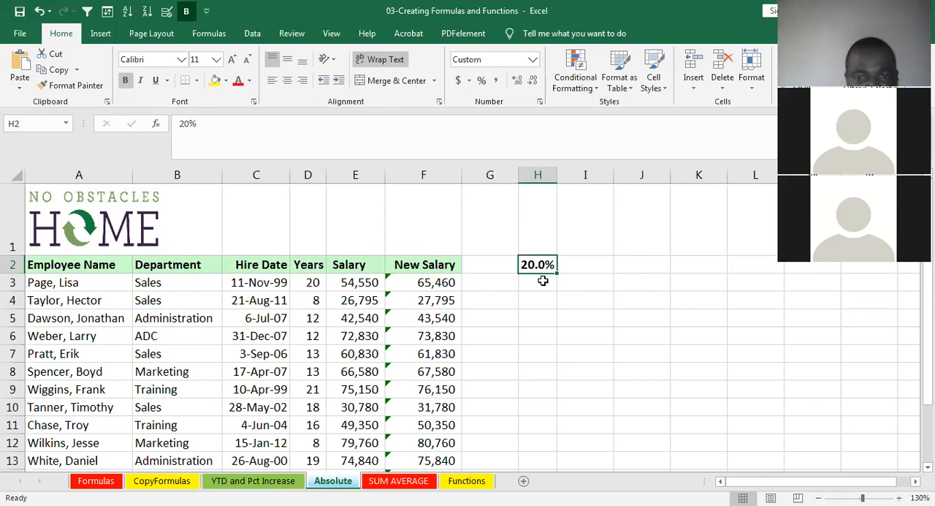
left_click(443, 285)
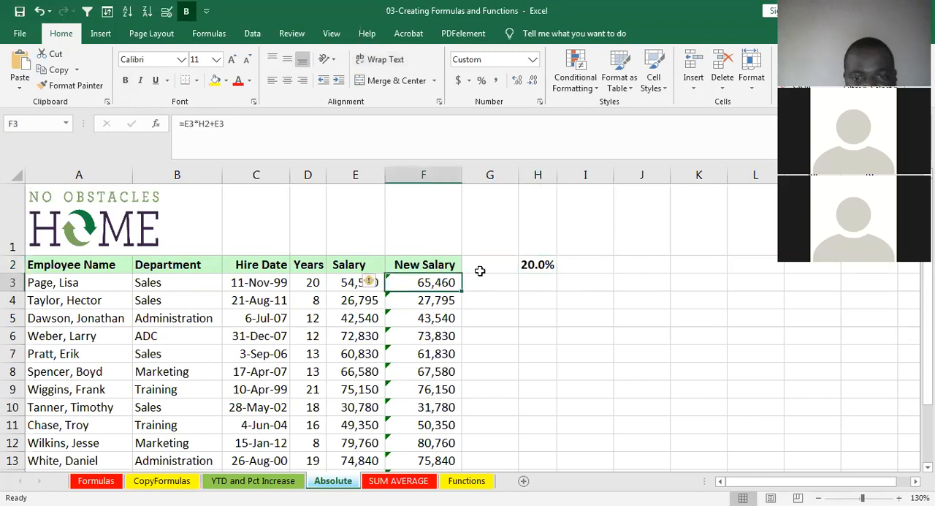
double_click(533, 266)
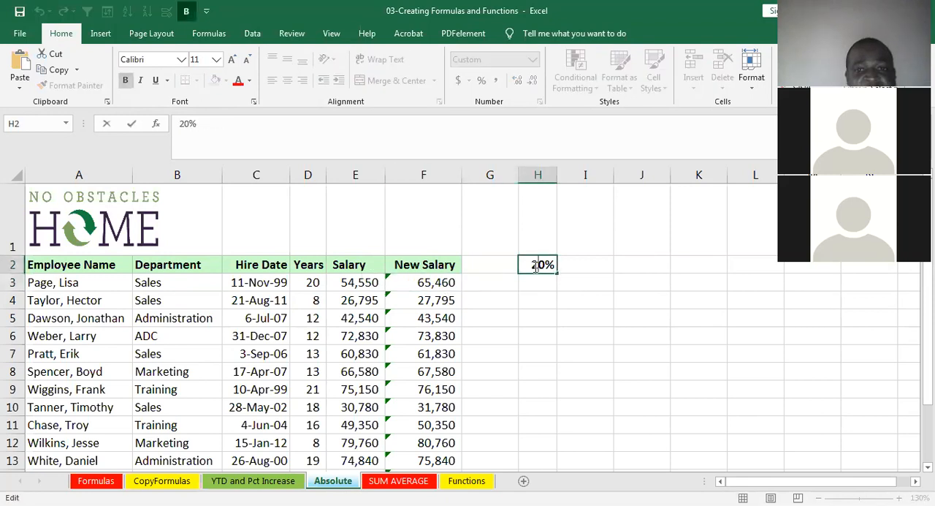
- Enter 20 in I2, apply the percent style to it, and undo that formatting
left_click(577, 268)
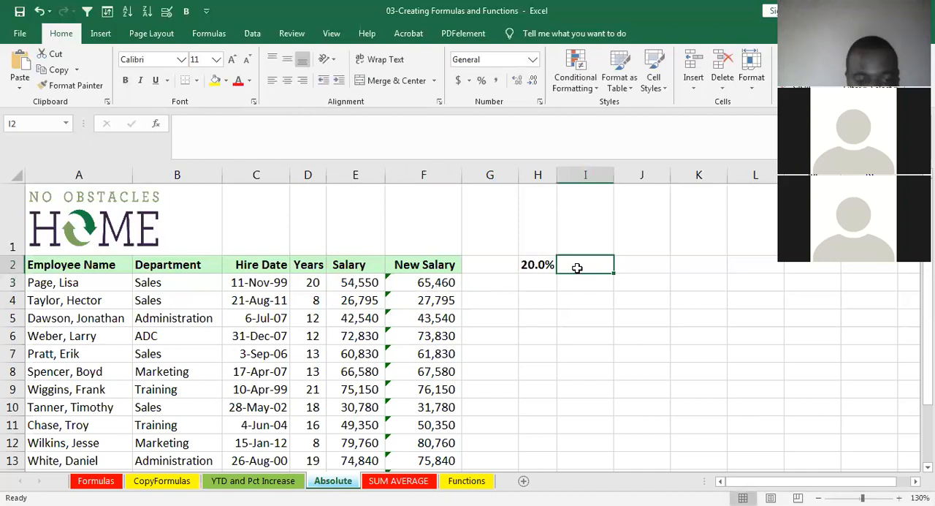
type("20")
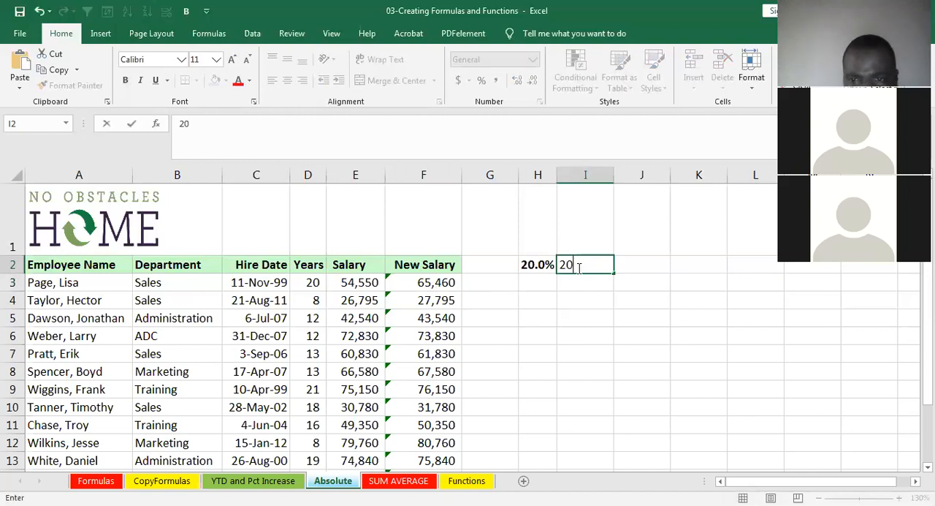
left_click(604, 295)
left_click(596, 266)
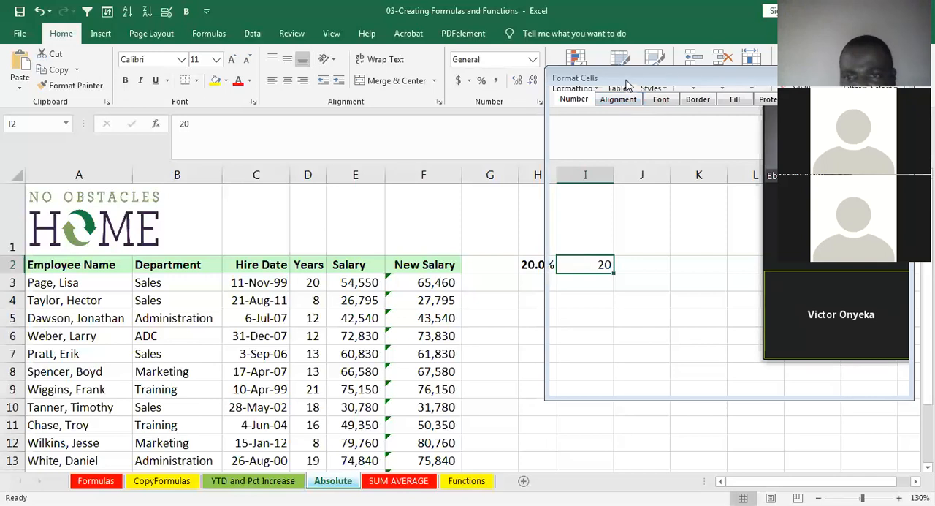
left_click_drag(634, 77, 309, 80)
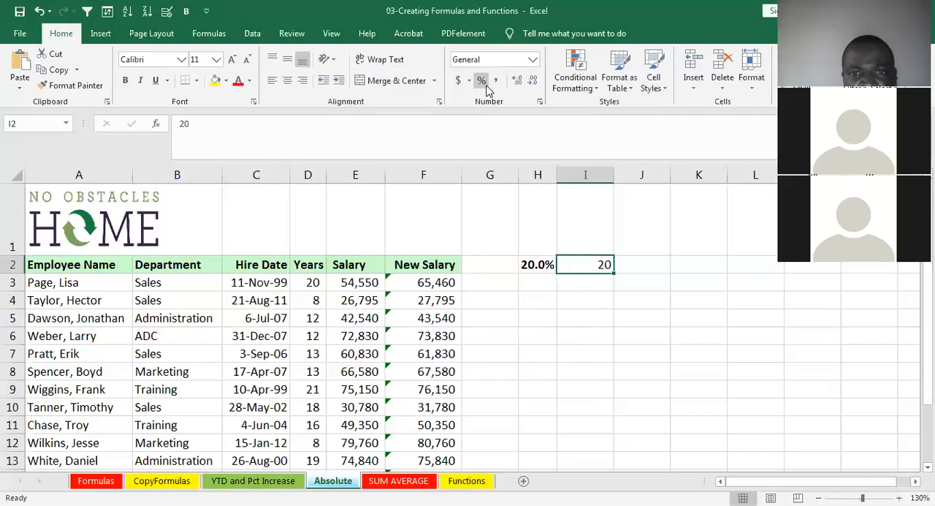
left_click(481, 80)
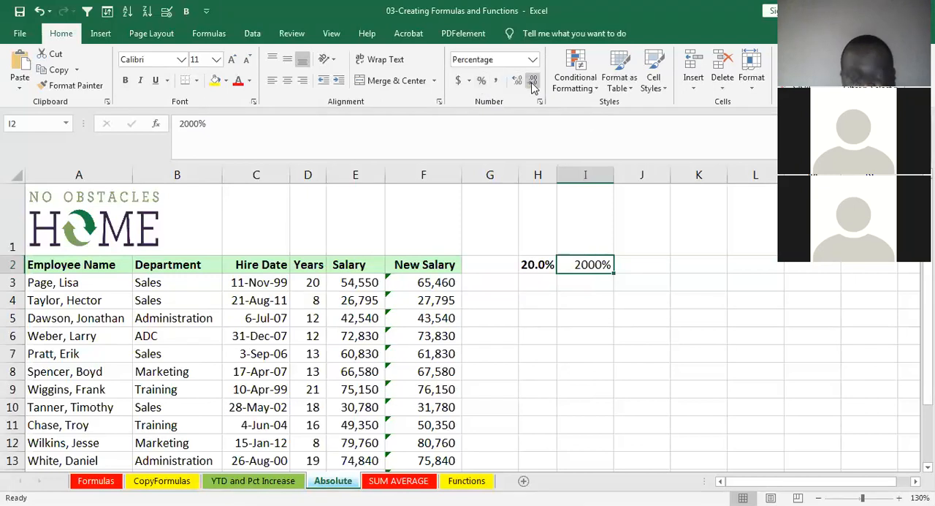
key("ctrl+z")
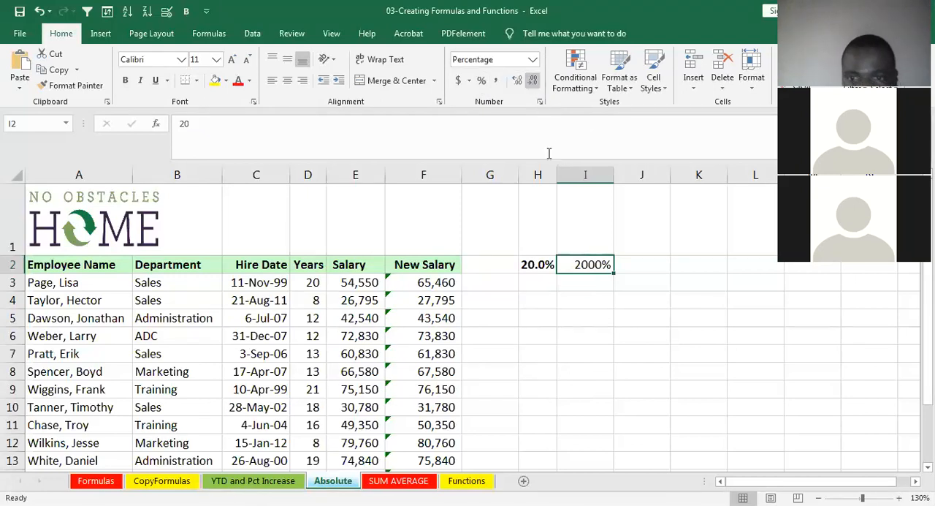
- Replace the value in I2 with 20%, and clear the cell again
left_click(553, 264)
left_click(574, 263)
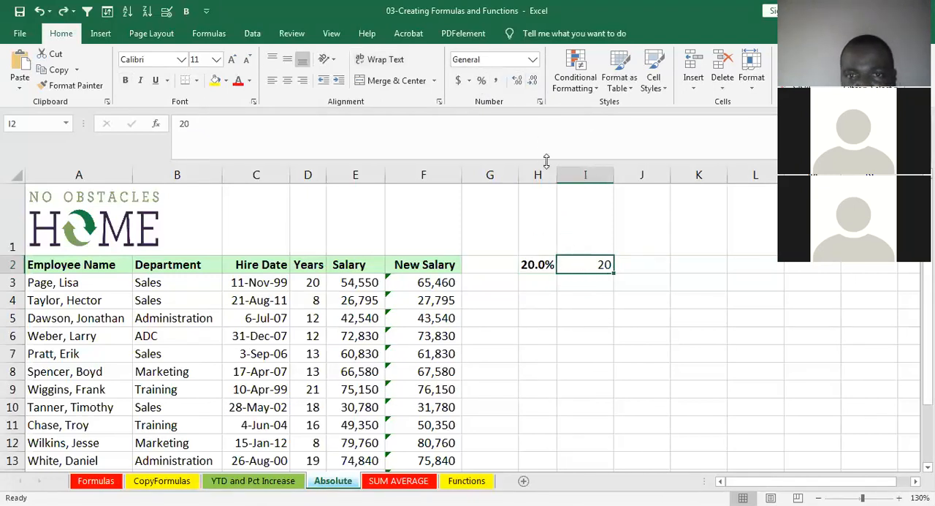
type("20%")
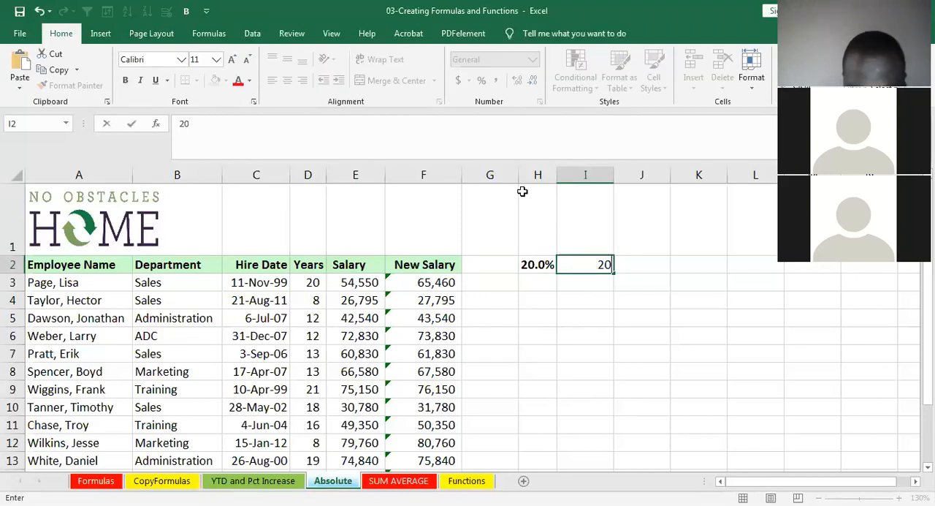
left_click(643, 263)
left_click(597, 266)
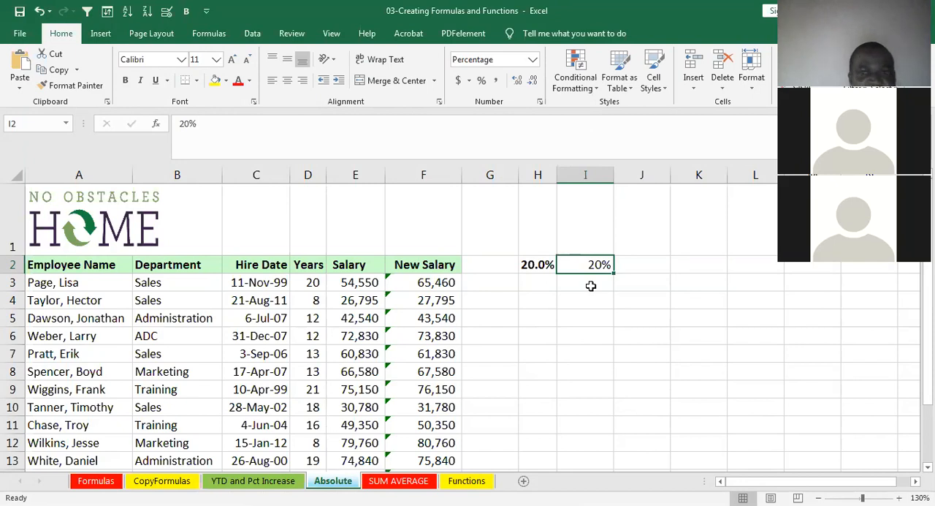
key("Delete")
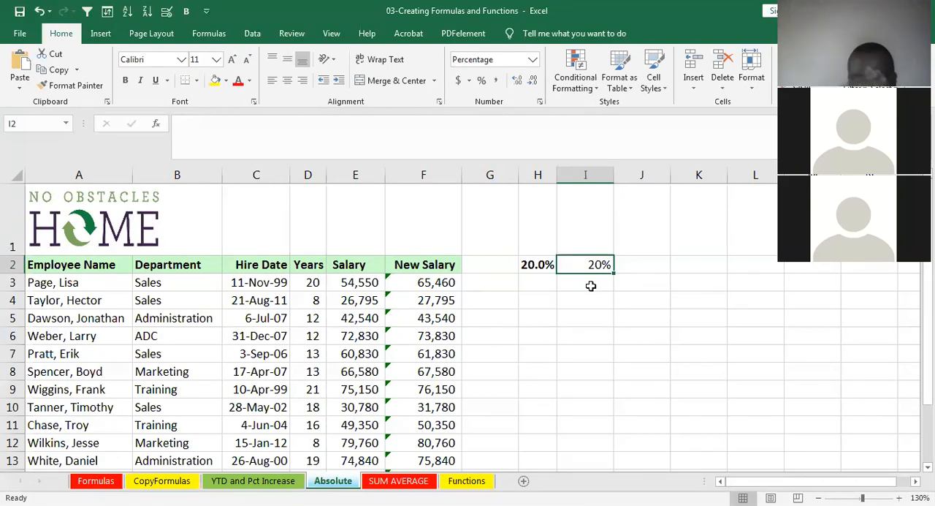
- Copy the F3 formula down the New Salary column and check the copied formulas in F4 and F5
left_click(429, 283)
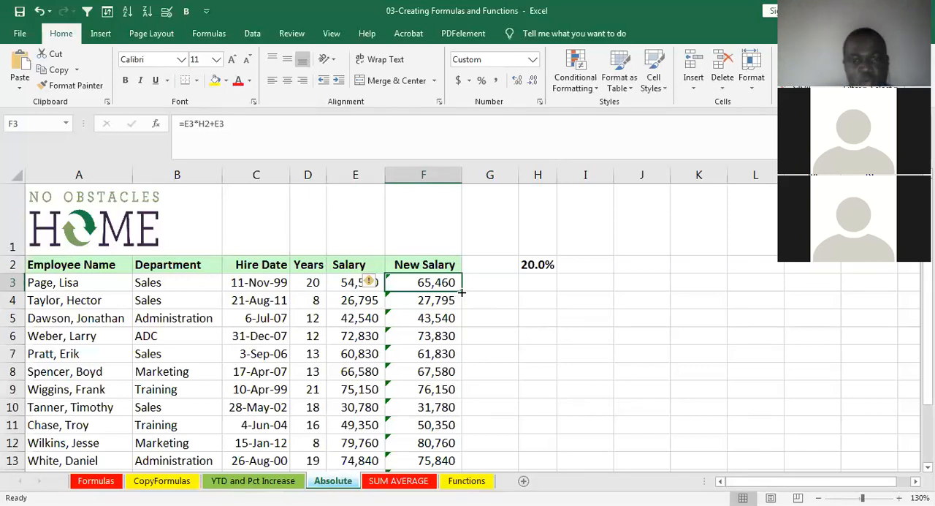
double_click(462, 292)
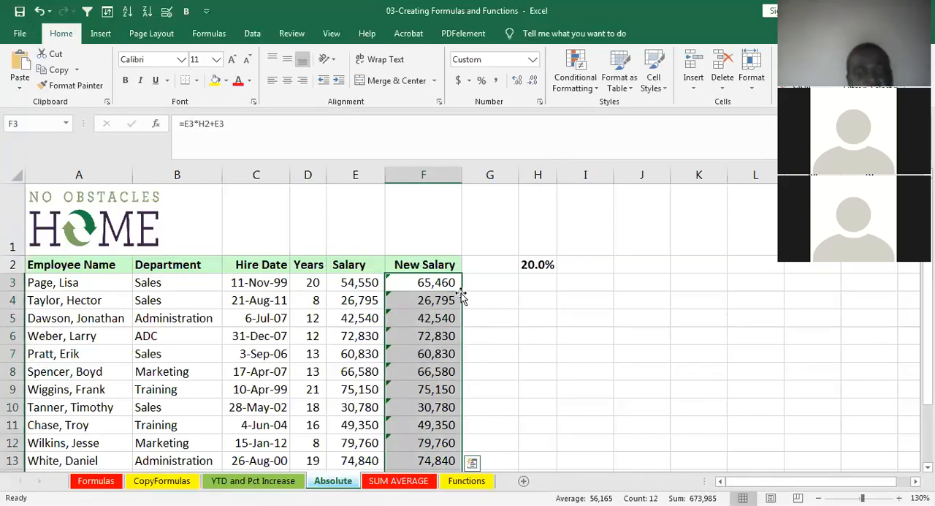
left_click(438, 306)
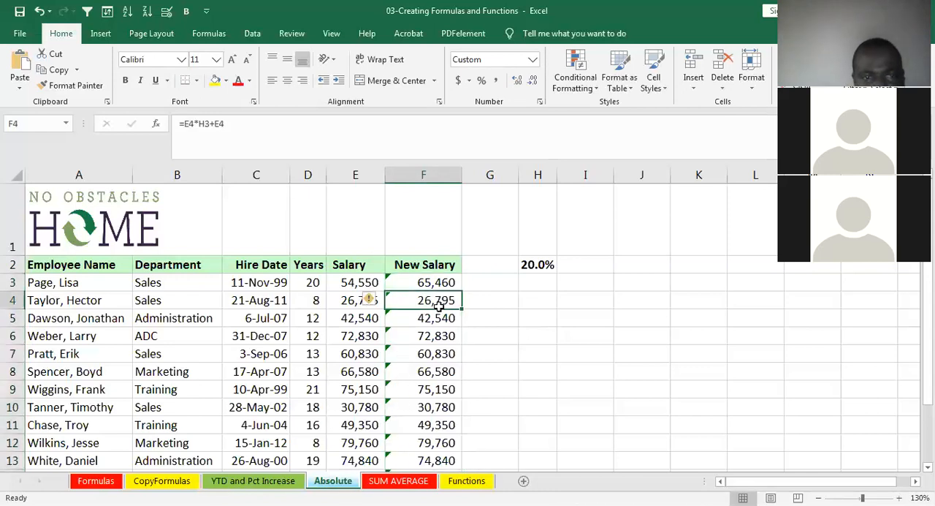
left_click(441, 316)
left_click(439, 301)
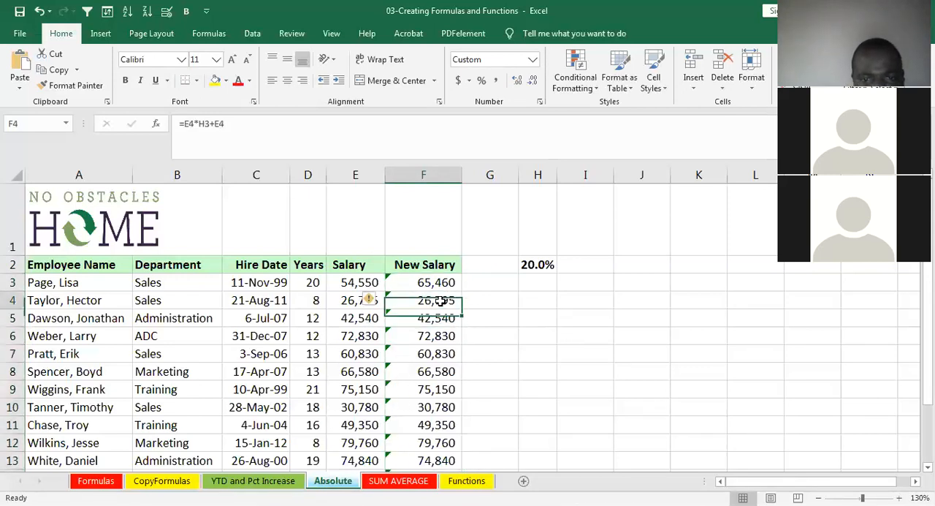
- Compare the cell references in the New Salary formulas in F3, F4 and F5, checking E3 and H3
left_click(437, 283)
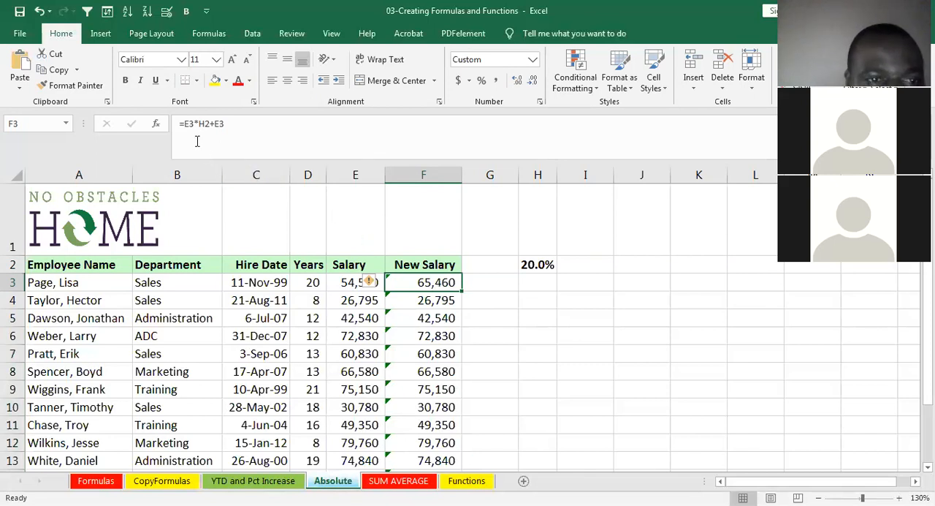
double_click(348, 281)
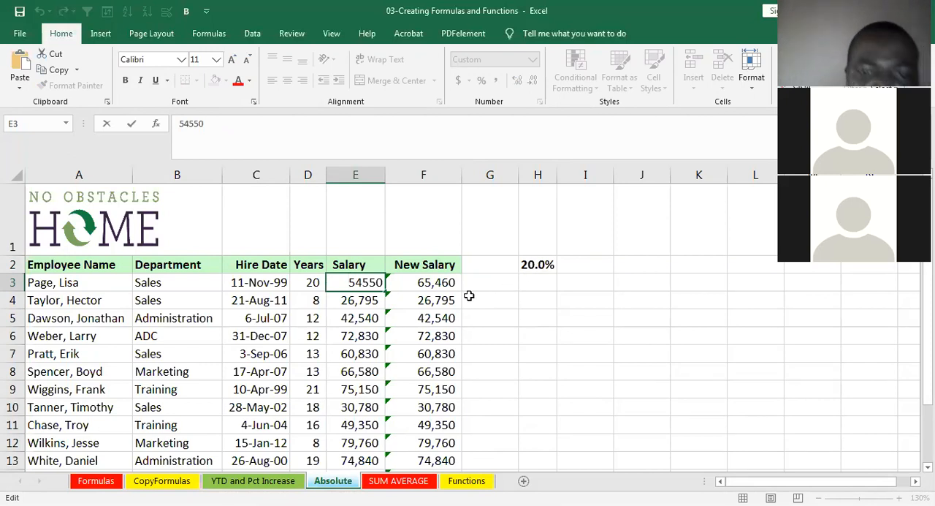
left_click(421, 301)
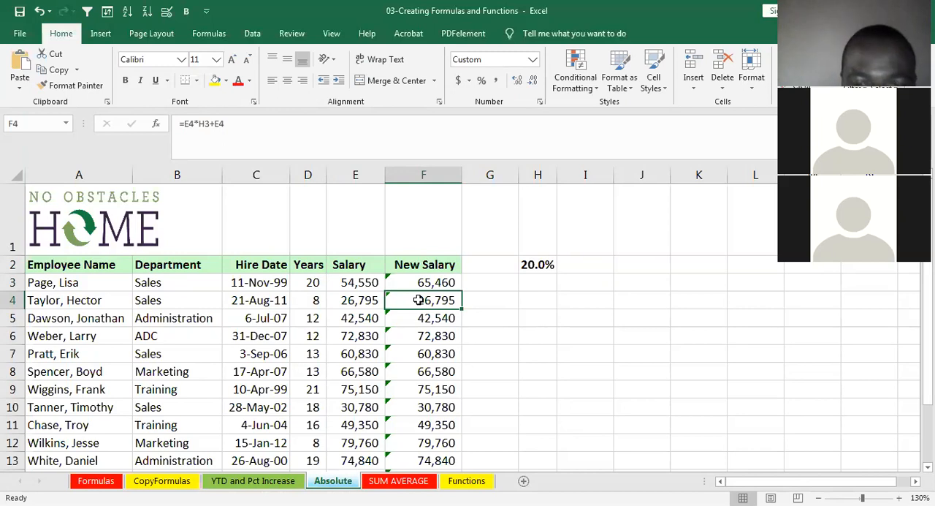
left_click(528, 283)
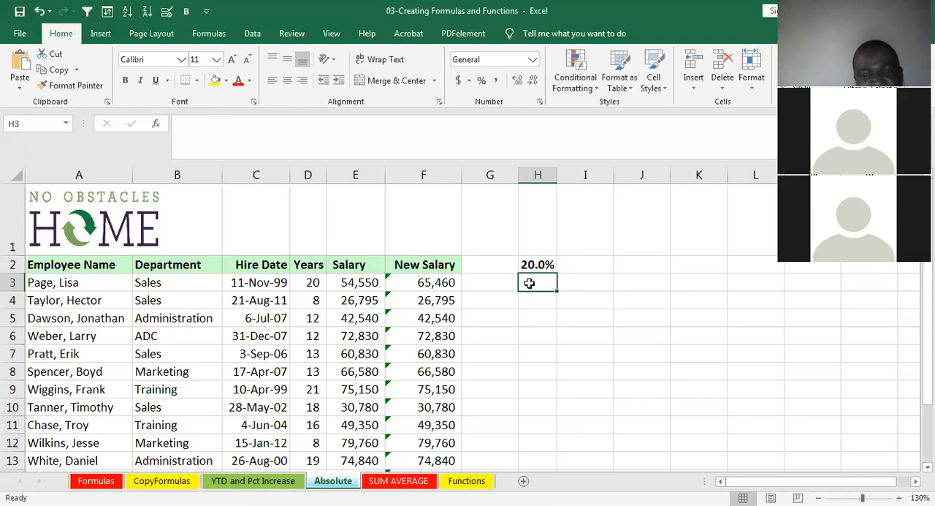
double_click(431, 317)
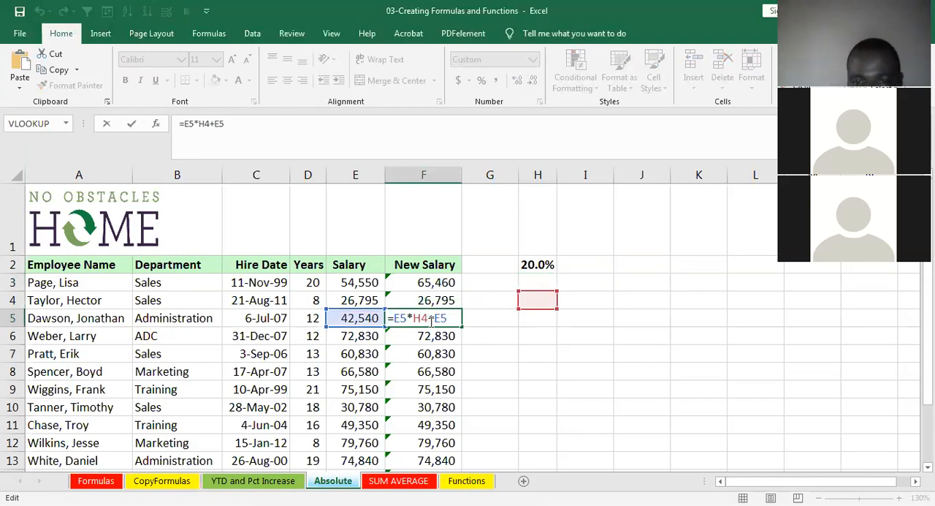
- Inspect the New Salary formula in F6 and clear it, and compare the formulas in F3 and F5
double_click(437, 335)
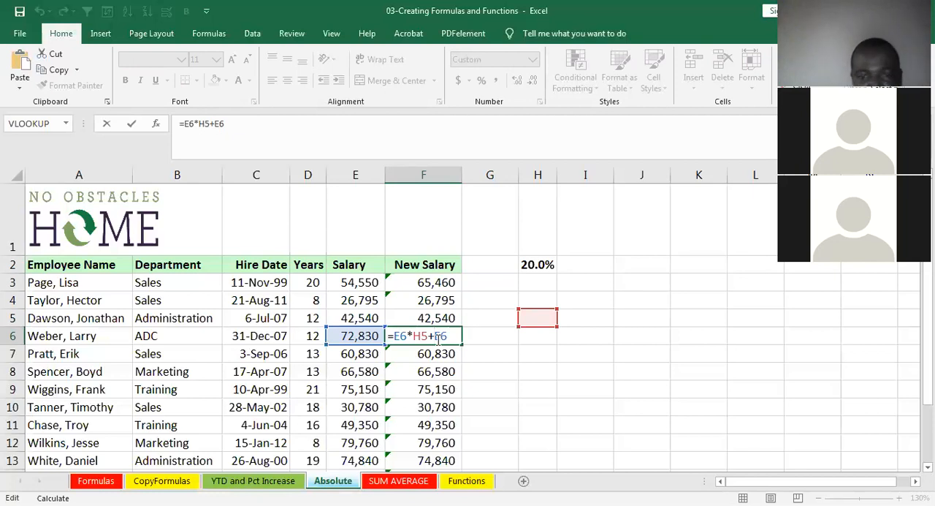
left_click(435, 285)
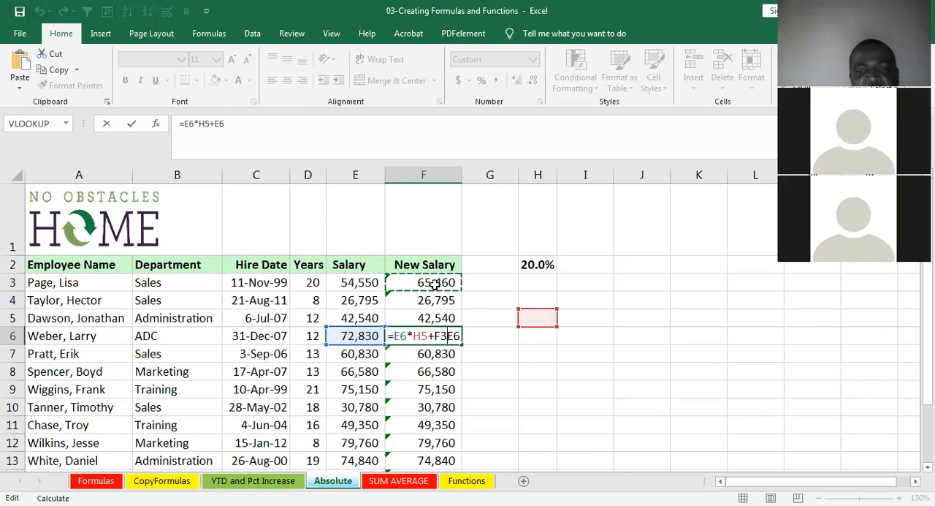
key("BackSpace")
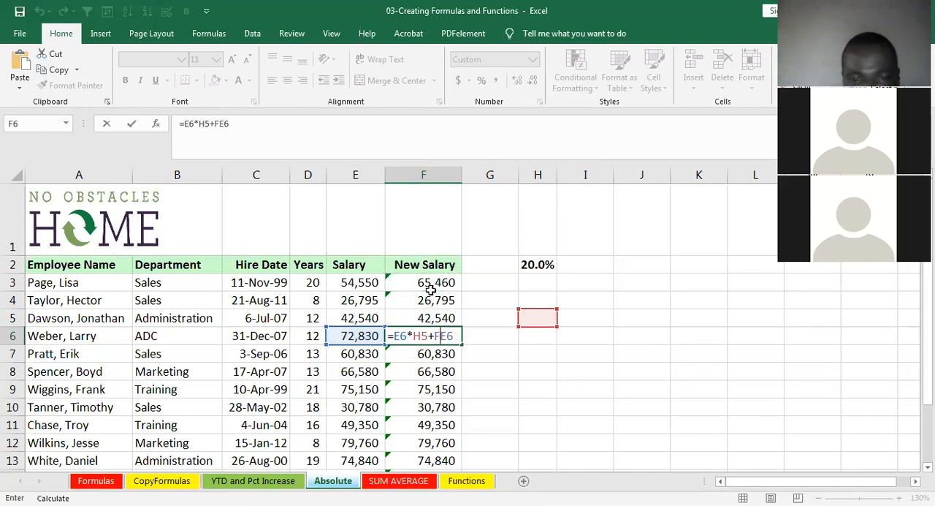
key("Escape")
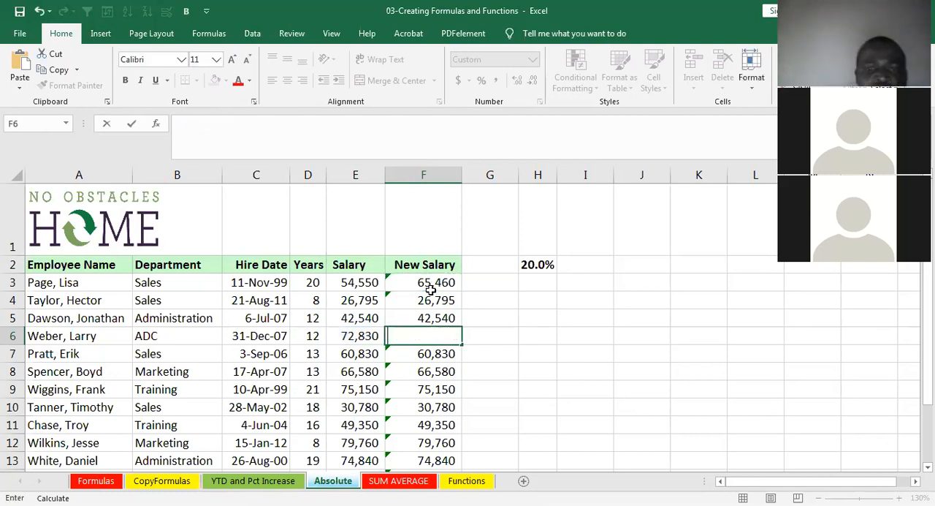
left_click(433, 285)
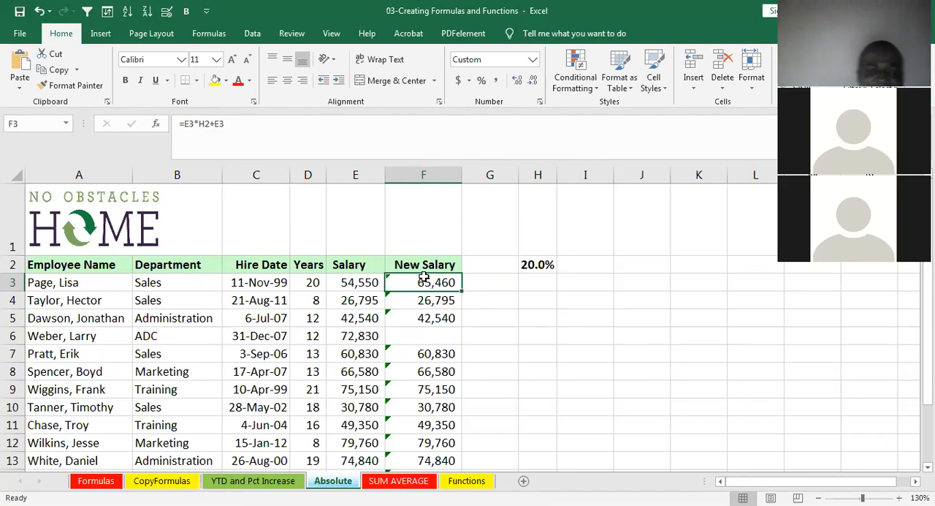
left_click(417, 322)
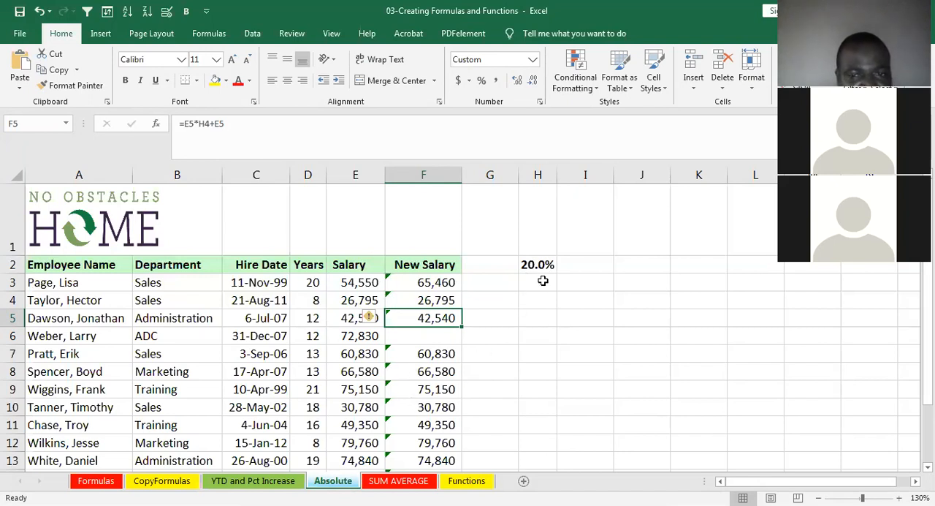
- Make the H2 reference absolute in the first New Salary formula, so F3 contains =E3*$H$2+E3
left_click(425, 282)
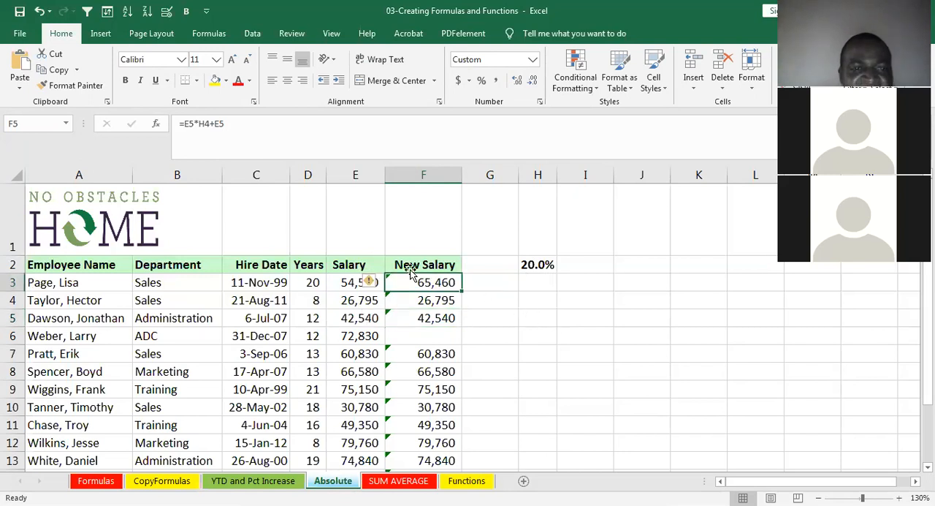
double_click(204, 123)
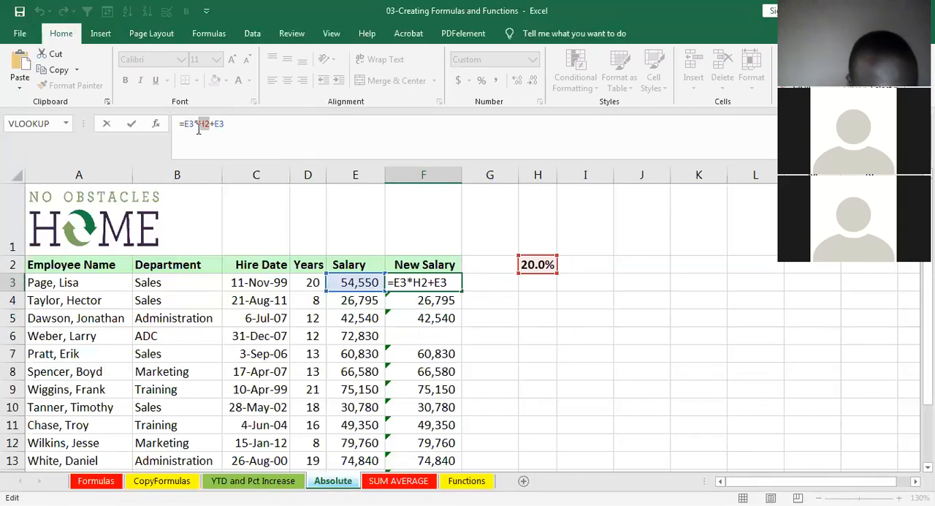
key("F4")
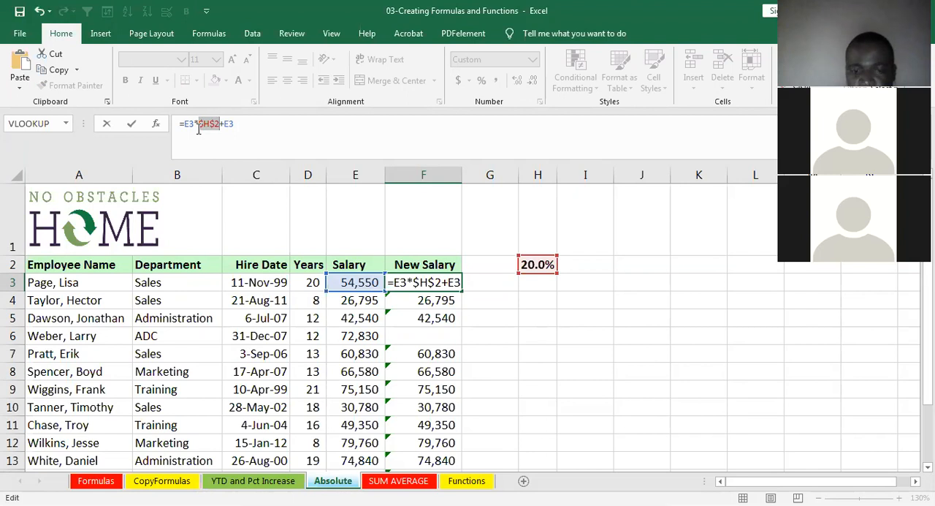
key("Return")
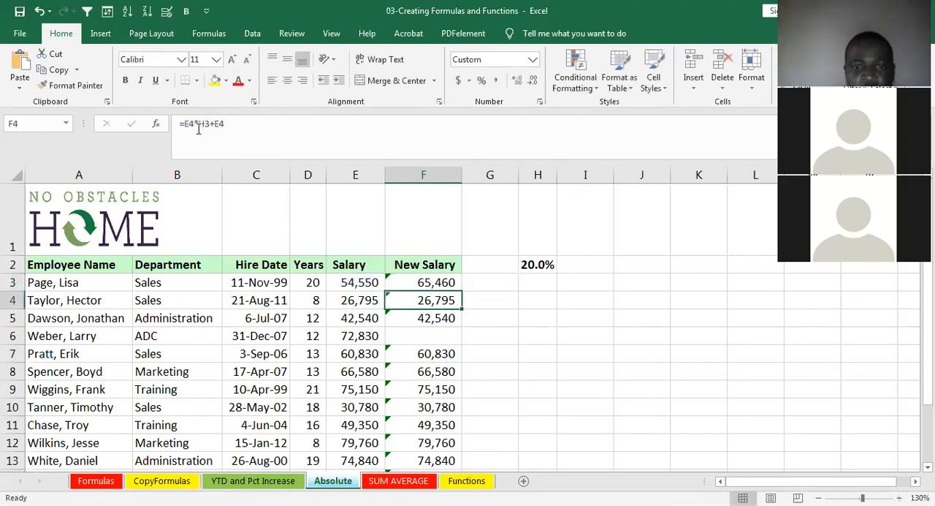
- Fill the corrected F3 formula down the rest of the New Salary column
left_click(455, 281)
double_click(461, 292)
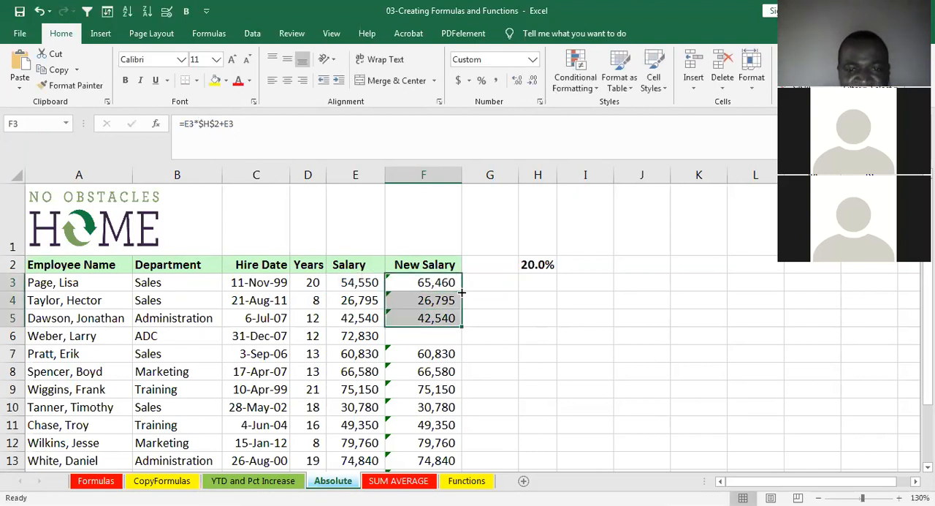
left_click_drag(462, 326, 453, 336)
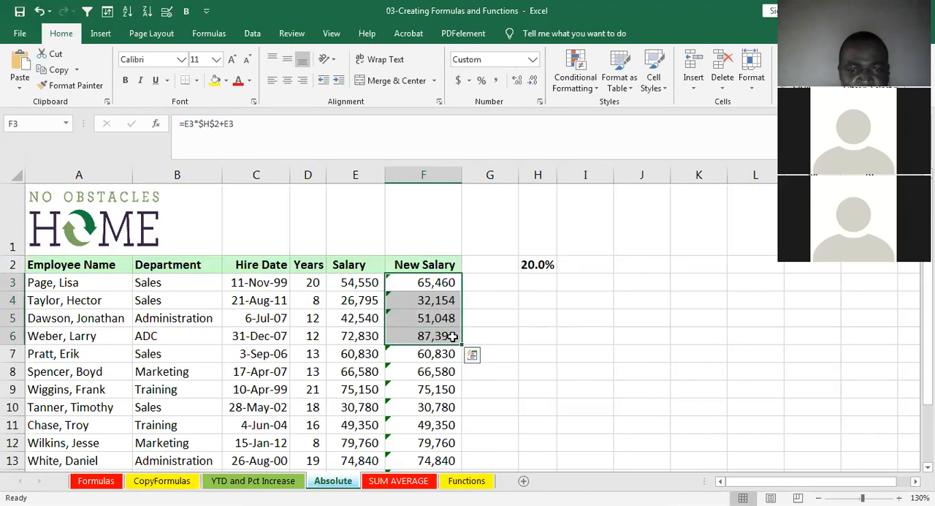
double_click(462, 344)
- Check the cell references in the copied New Salary formulas between F4 and F12
left_click(440, 356)
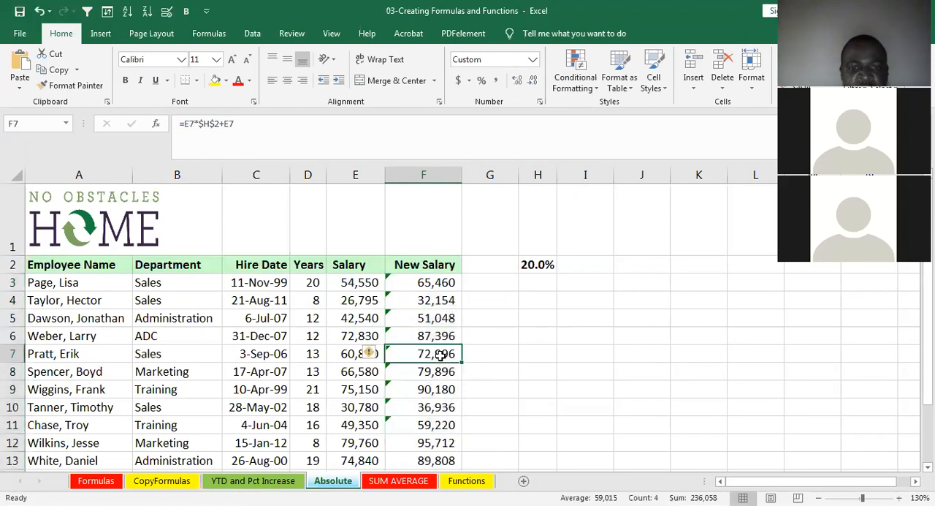
left_click(426, 373)
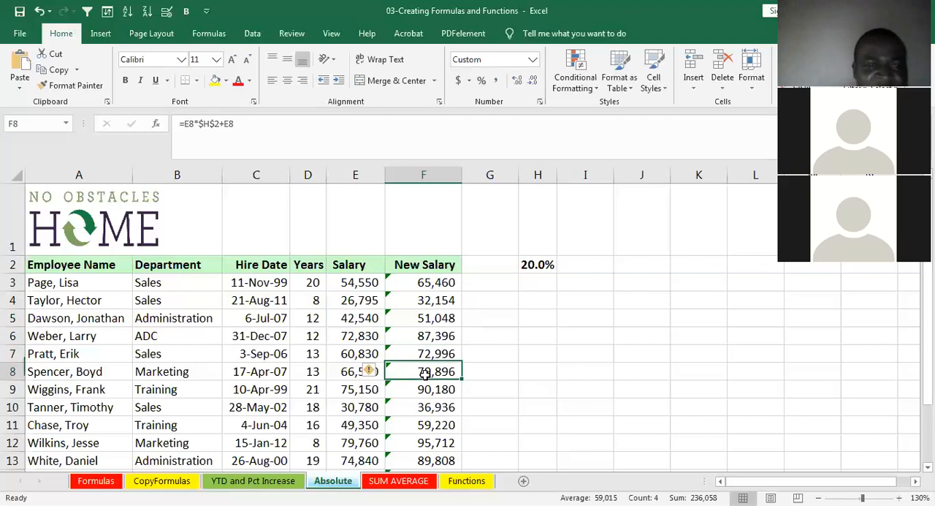
left_click(425, 390)
left_click(434, 411)
left_click(433, 425)
left_click(429, 438)
left_click(431, 409)
left_click(429, 371)
left_click(430, 318)
left_click(432, 298)
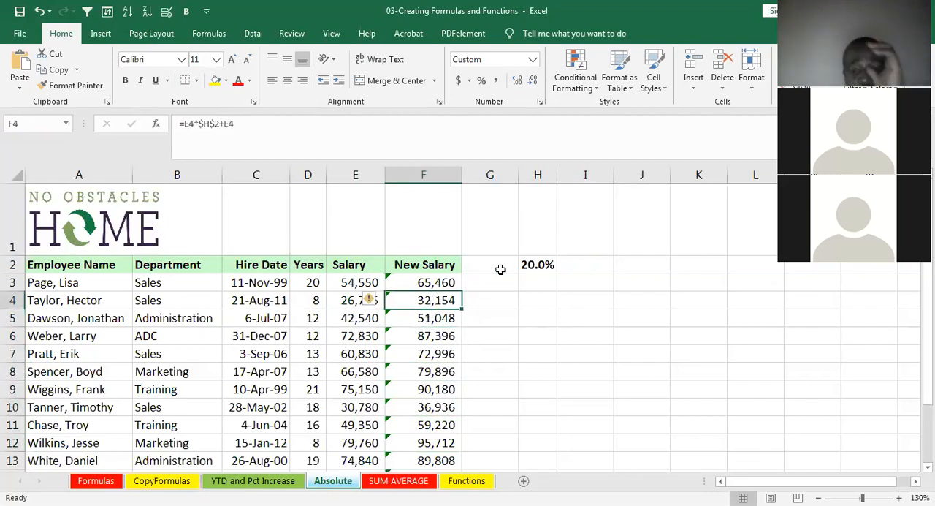
- Set the raise percentage in H2 to 10%
left_click(529, 264)
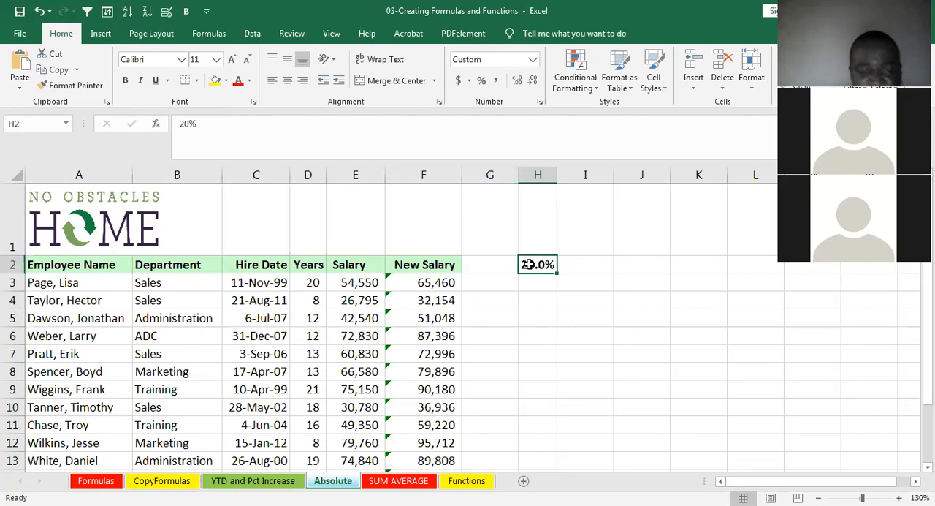
type("10")
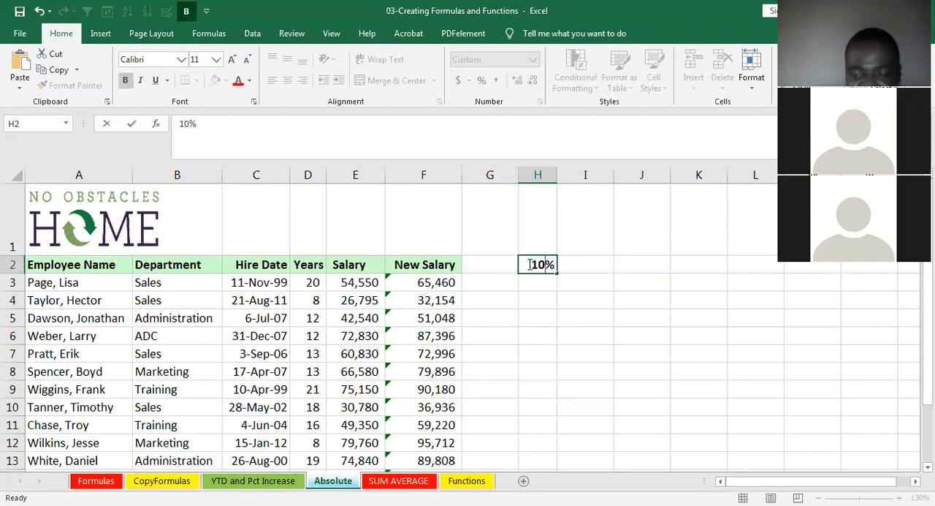
key("ctrl+Return")
key("Return")
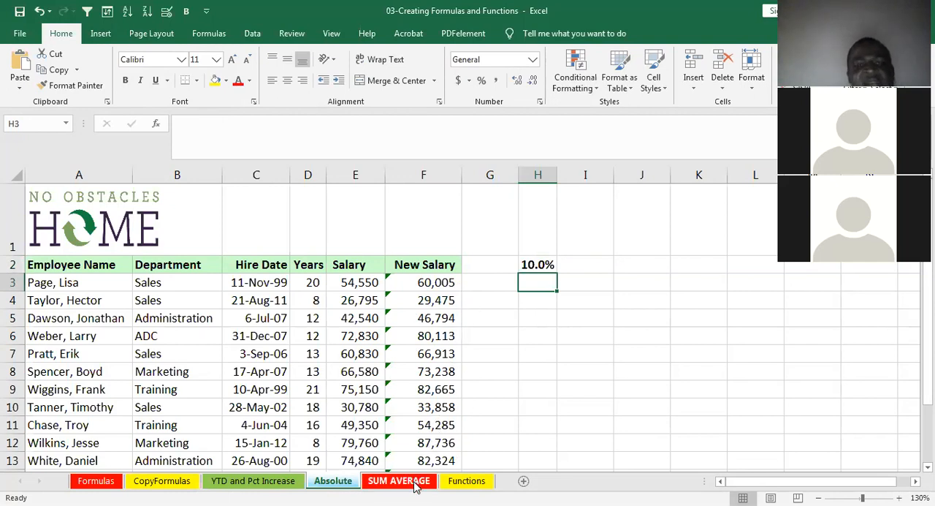
- Compare the New Salary formulas in F3 through F6 with the percentage cell H2
left_click(435, 334)
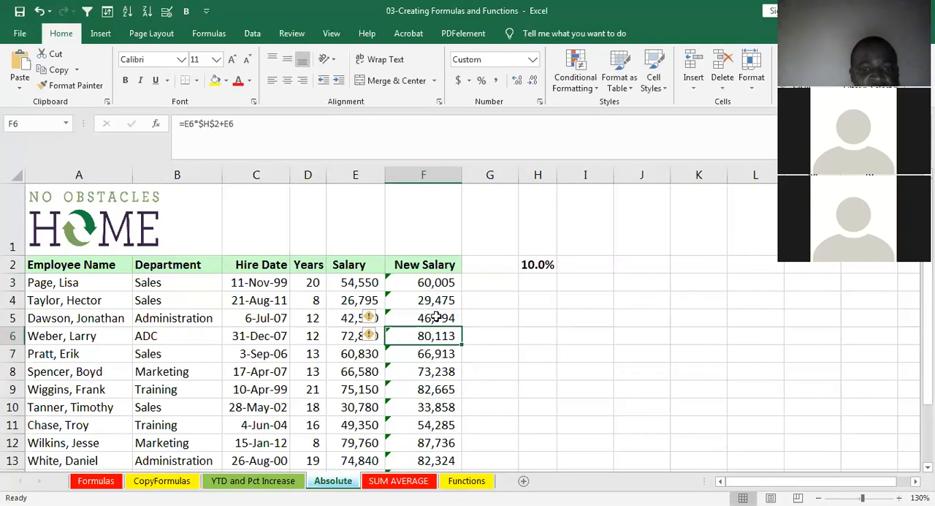
left_click(436, 321)
left_click(436, 301)
left_click(436, 282)
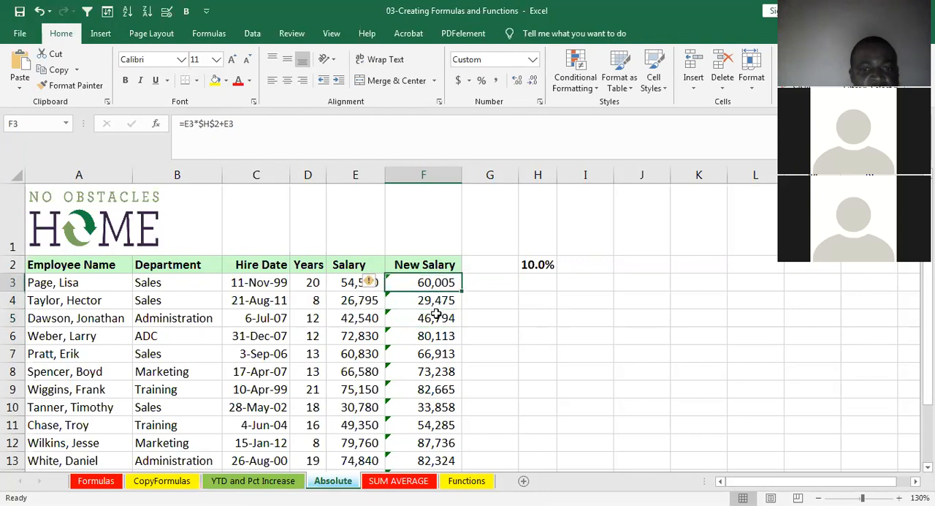
left_click(436, 317)
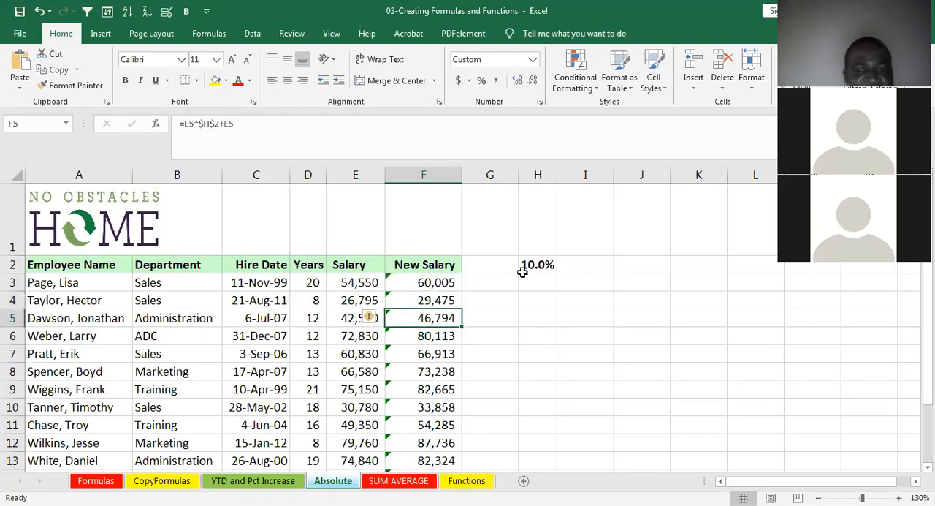
left_click(544, 264)
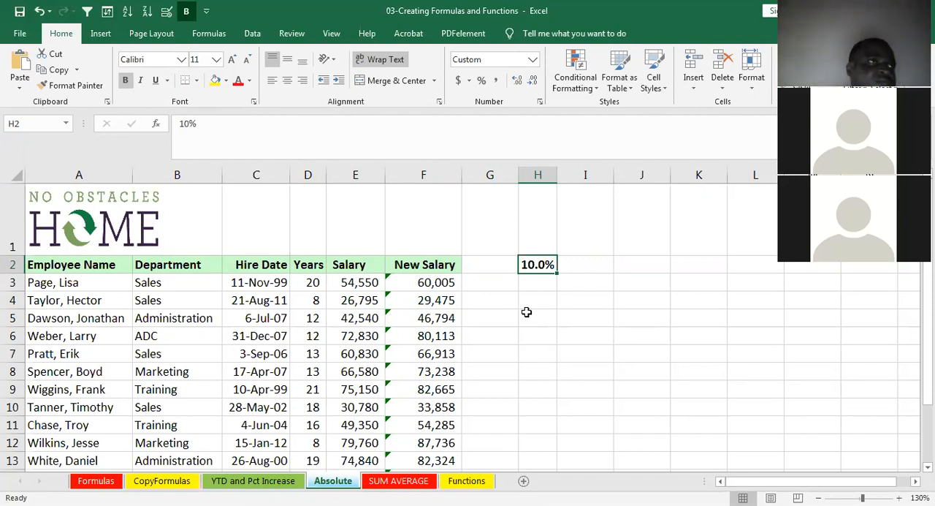
- On the SUM AVERAGE sheet, total the four quarterly values in B5:B8 with AutoSum, placing the sum in B9
left_click(422, 484)
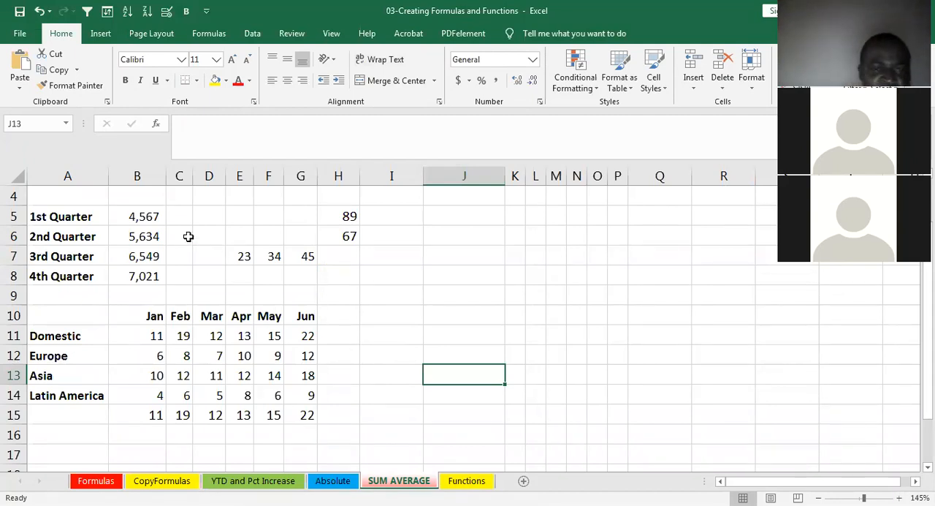
left_click(151, 216)
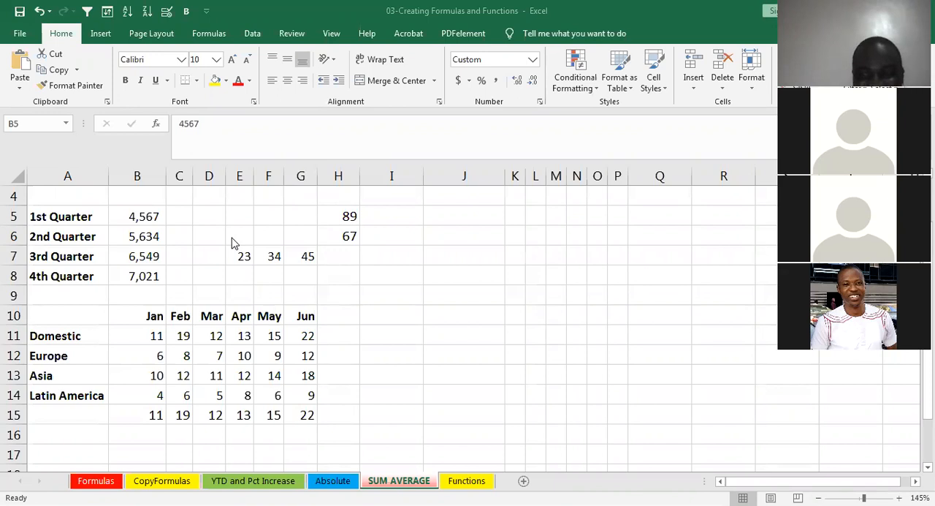
left_click(131, 216)
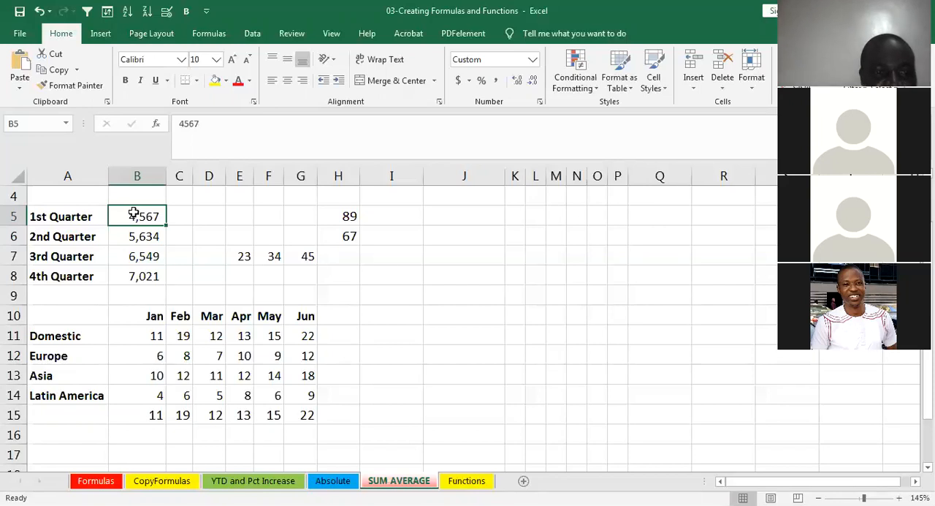
left_click_drag(136, 215, 139, 275)
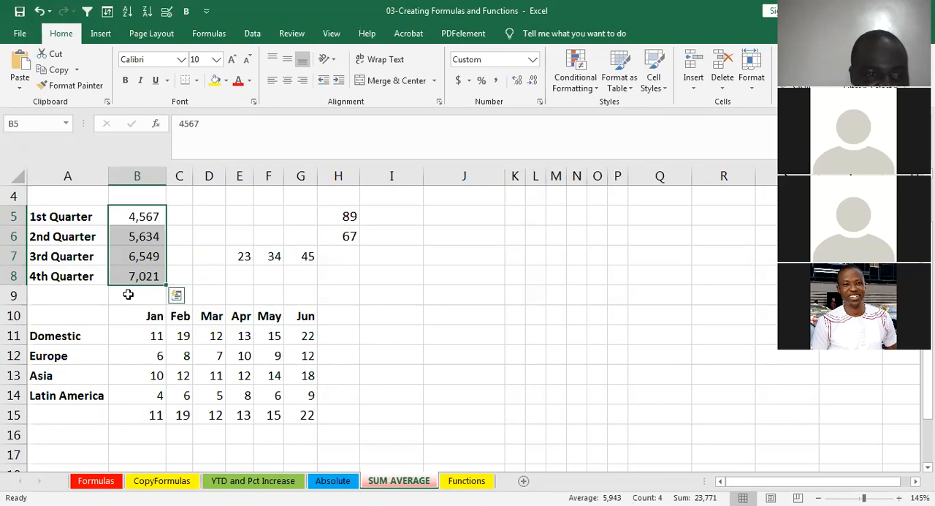
key("alt+equal")
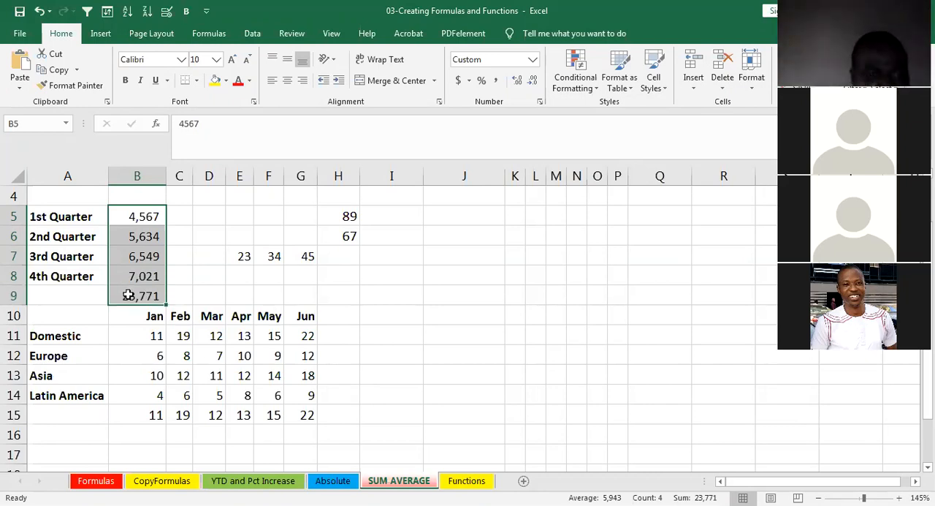
left_click(203, 291)
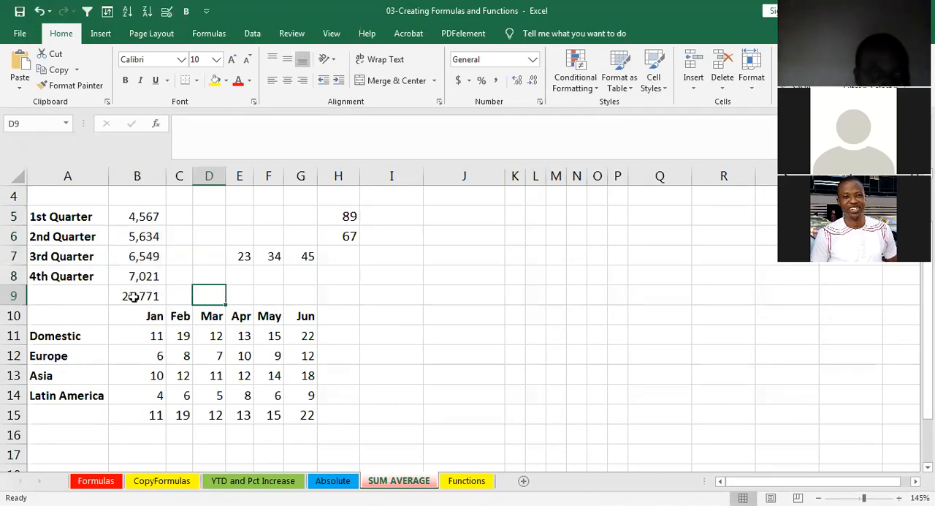
left_click(172, 295)
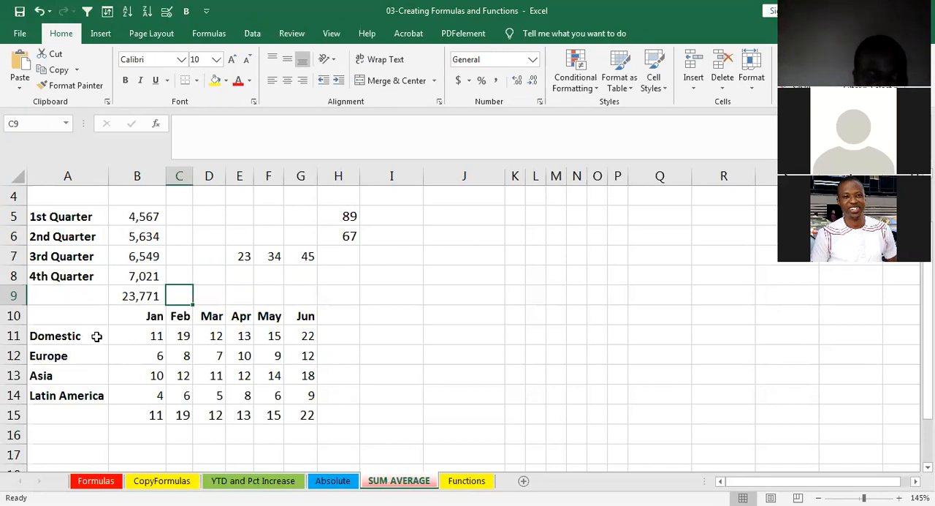
left_click_drag(121, 332, 325, 425)
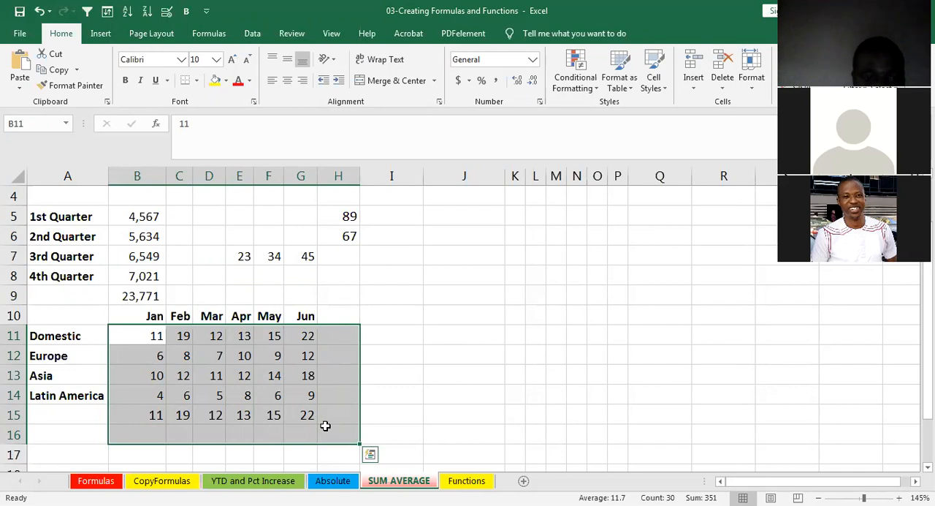
left_click_drag(129, 334, 326, 436)
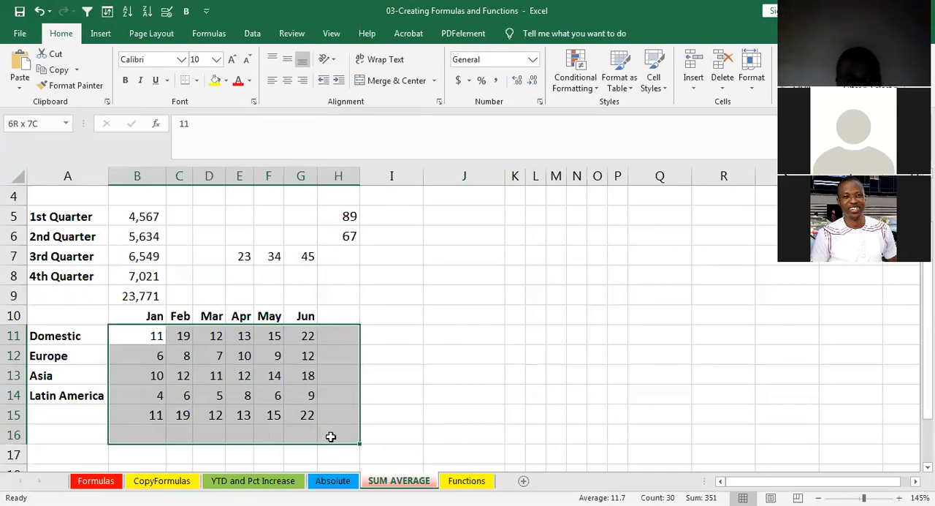
left_click_drag(341, 409, 343, 369)
left_click(333, 333)
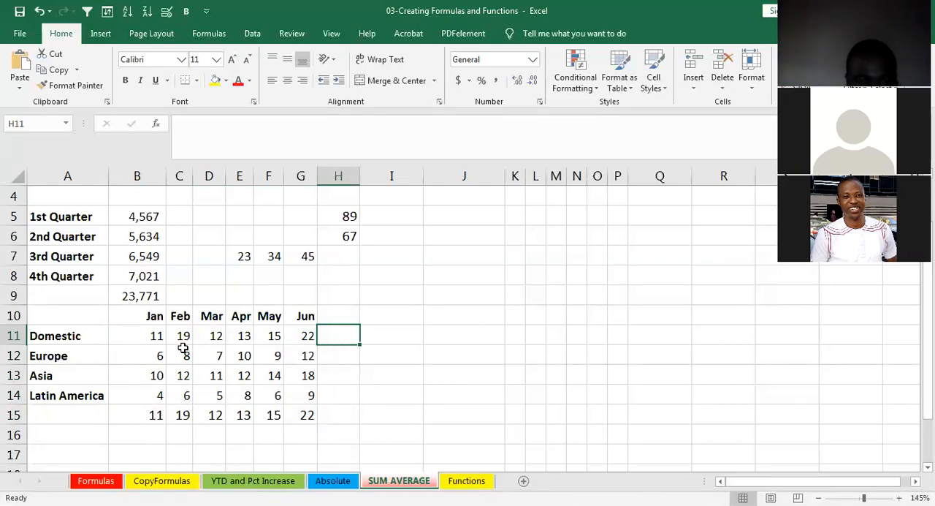
- Add row totals in column H and column totals in row 16 by applying AutoSum to B11:H16
mouse_move(138, 328)
left_mouse_down()
mouse_move(183, 363)
mouse_move(282, 396)
mouse_move(330, 434)
left_mouse_up()
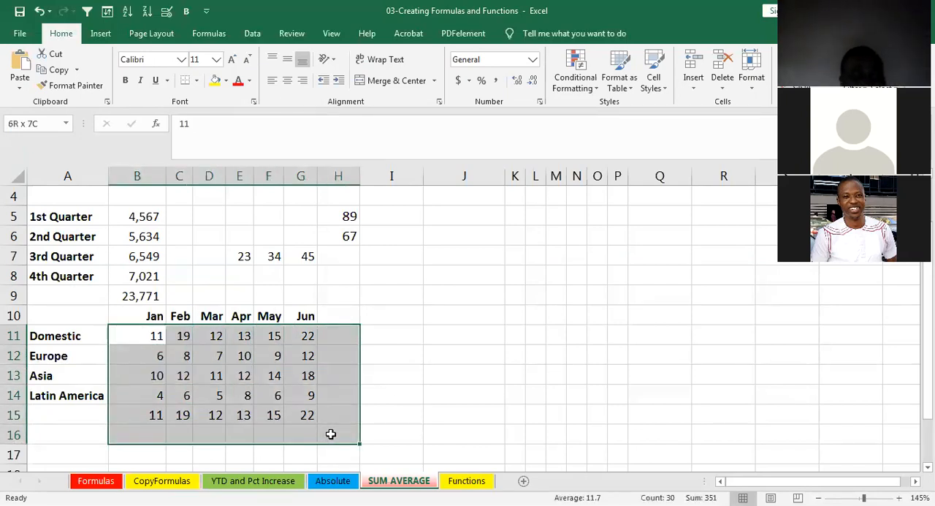
left_click_drag(330, 434, 330, 434)
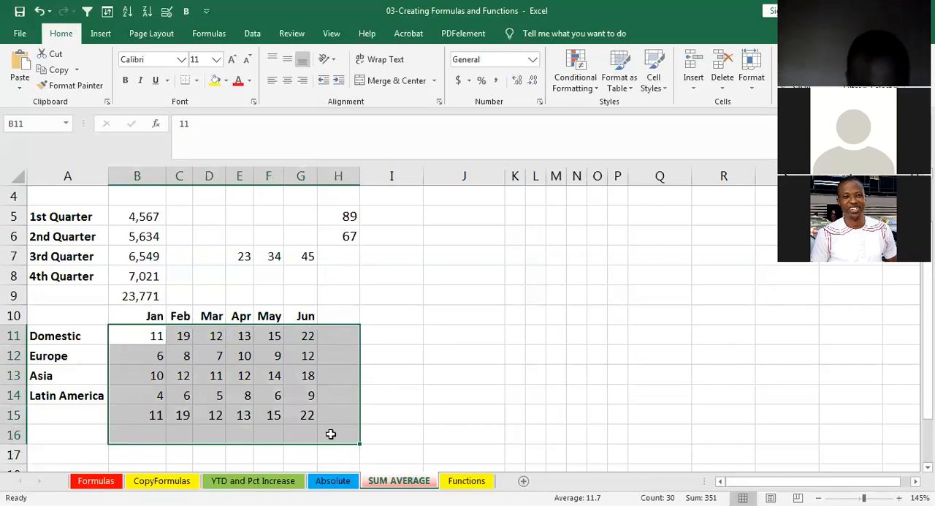
key("alt+equal")
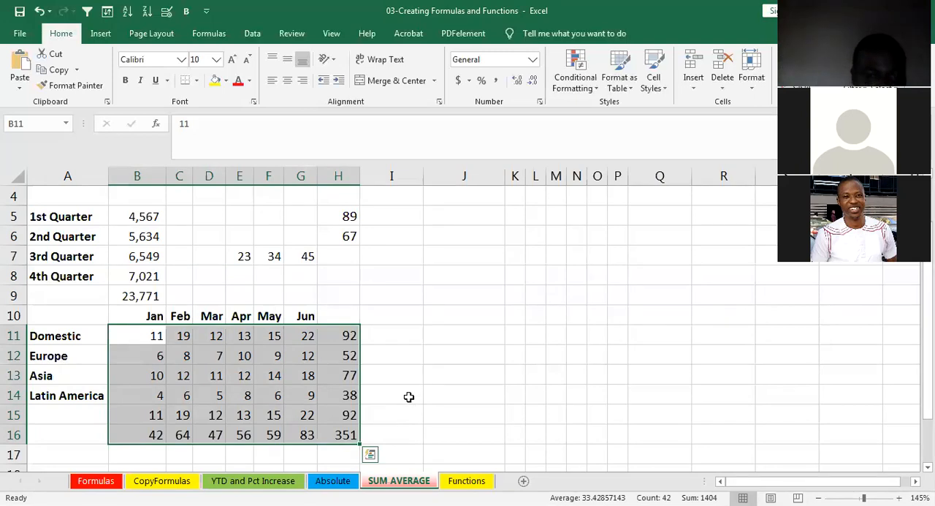
left_click(408, 400)
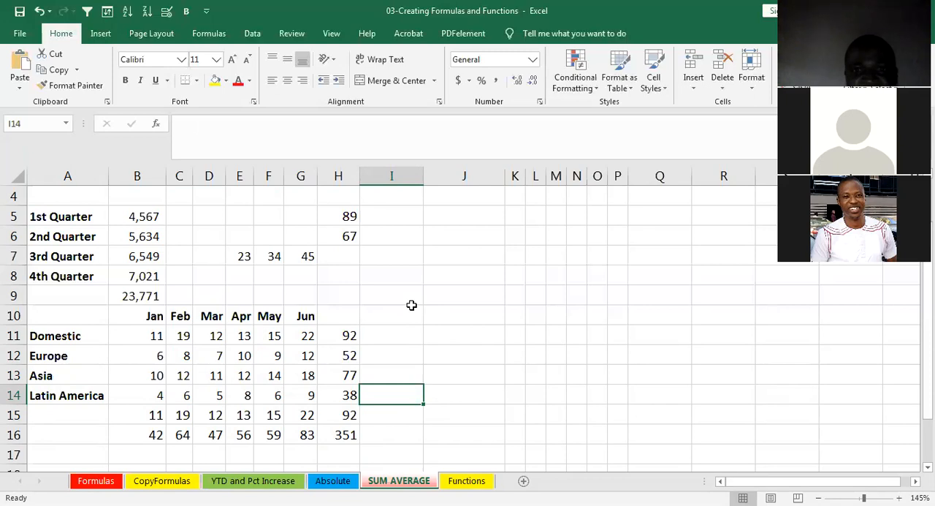
- Open the Functions sheet, inspect the New Salary formula in F6, and select the first Rank cell, G3
left_click(462, 485)
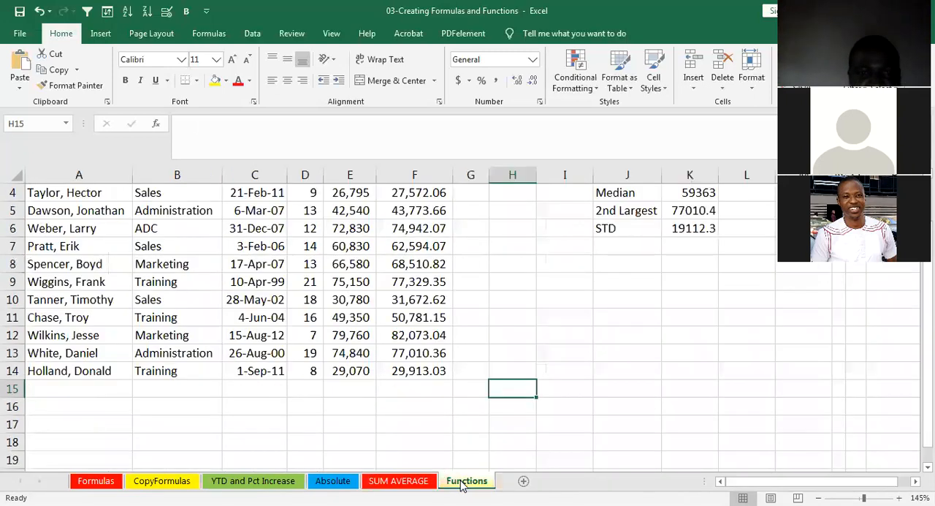
left_click(413, 407)
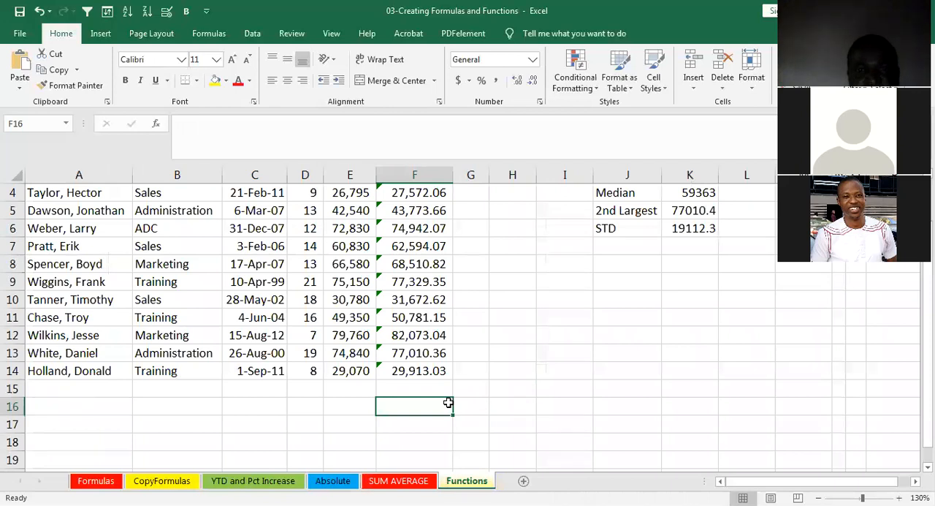
scroll(448, 403, "up", 1)
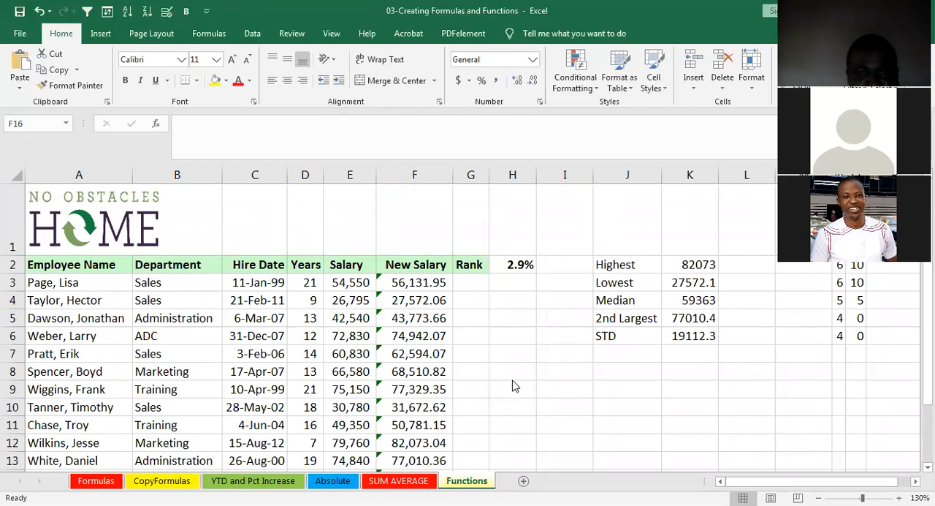
left_click(437, 337)
scroll(489, 330, "down", 2)
scroll(488, 325, "up", 2)
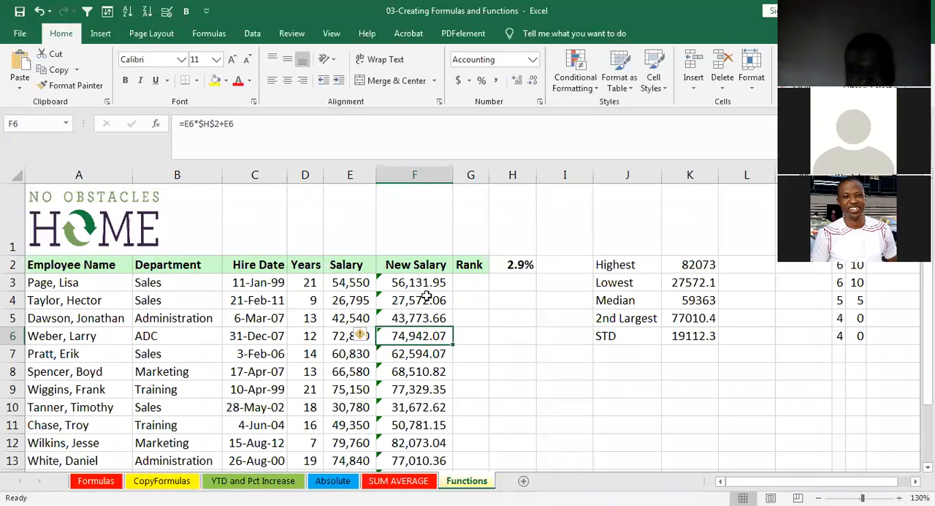
left_click(478, 283)
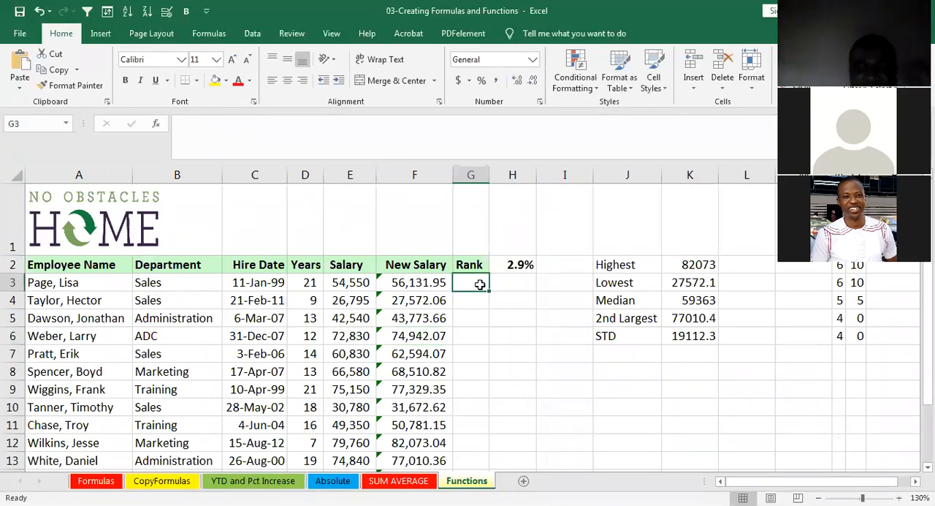
- Clear the Highest, Lowest, Median, 2nd Largest and STD results in K2:K6 on the Functions sheet
left_click_drag(683, 265, 710, 336)
key("Delete")
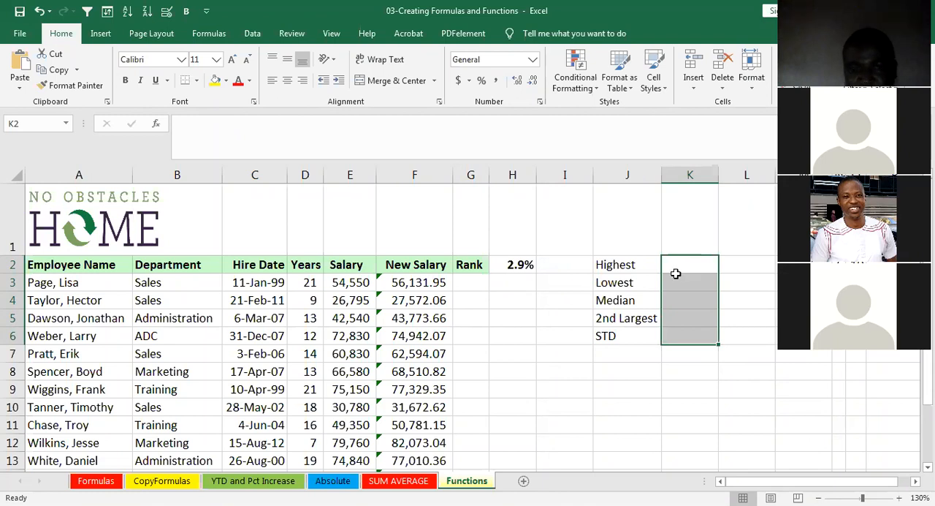
- On the SUM AVERAGE sheet, clear the totals in B9, H11:H16 and B16:G16
left_click(414, 482)
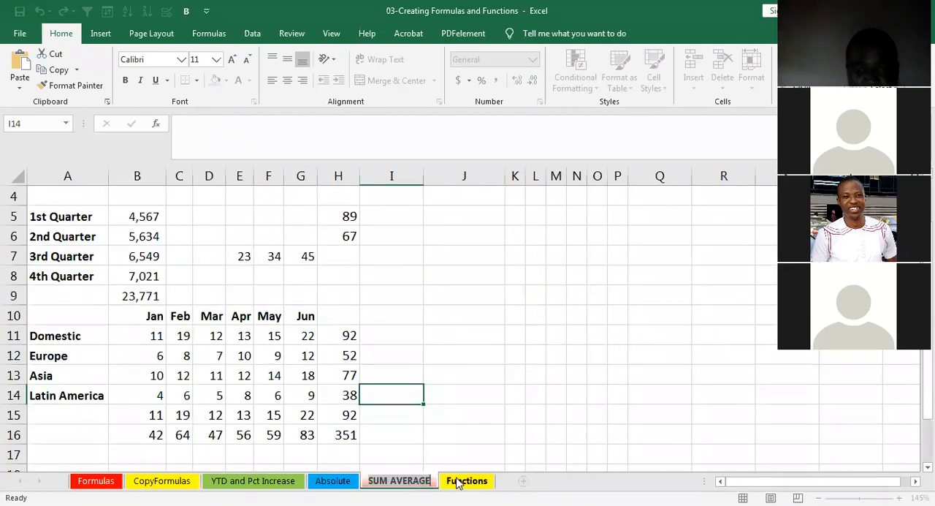
left_click(485, 420)
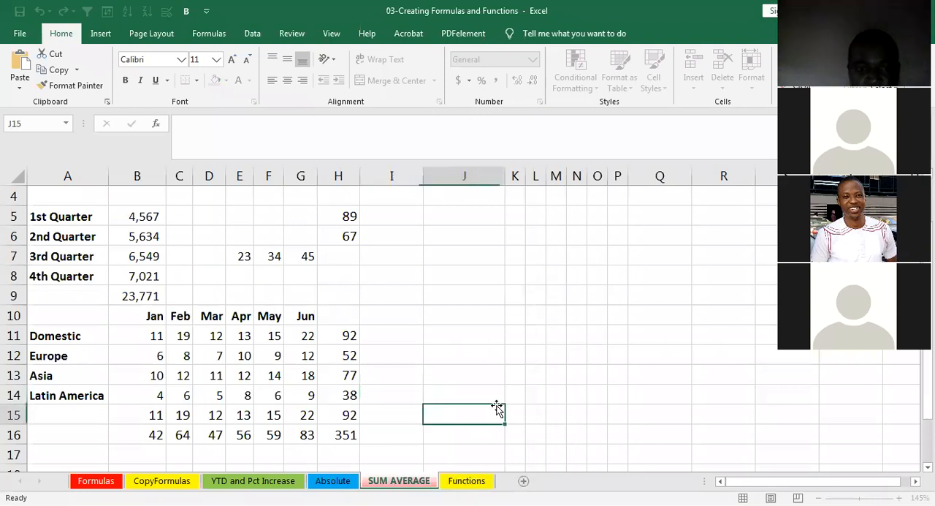
left_click(154, 296)
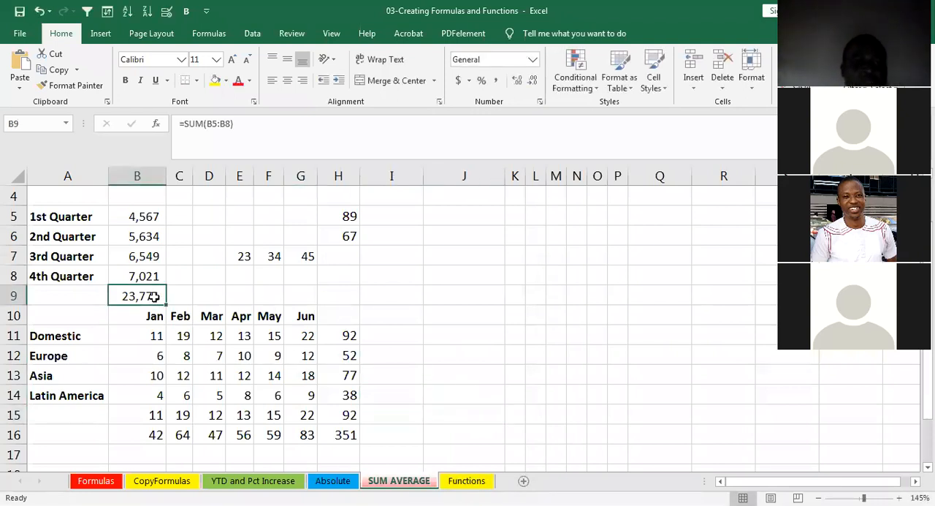
key("Delete")
left_click_drag(344, 346, 343, 432)
key("Delete")
left_click_drag(146, 434, 315, 434)
key("Delete")
left_click(378, 376)
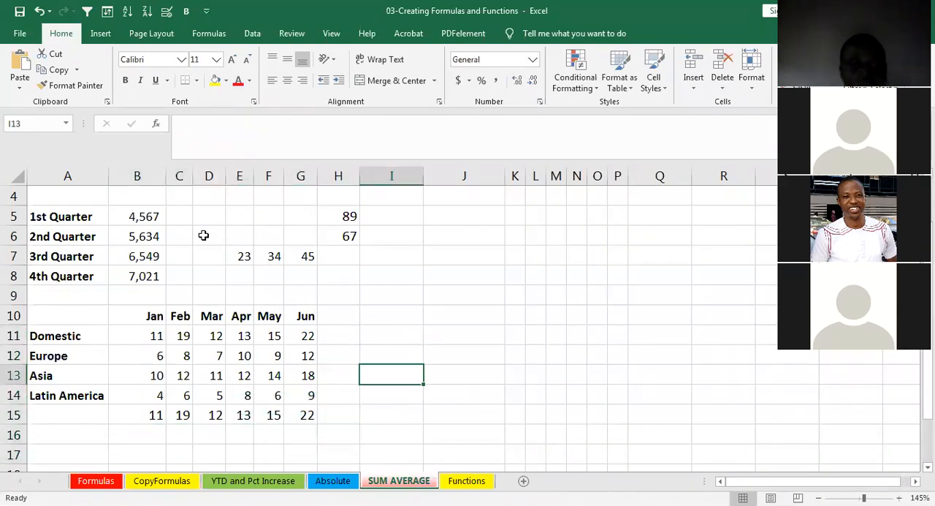
- Sum the quarterly values B5:B8 into B9 with AutoSum, and select the Domestic January value in B11
left_click(146, 214)
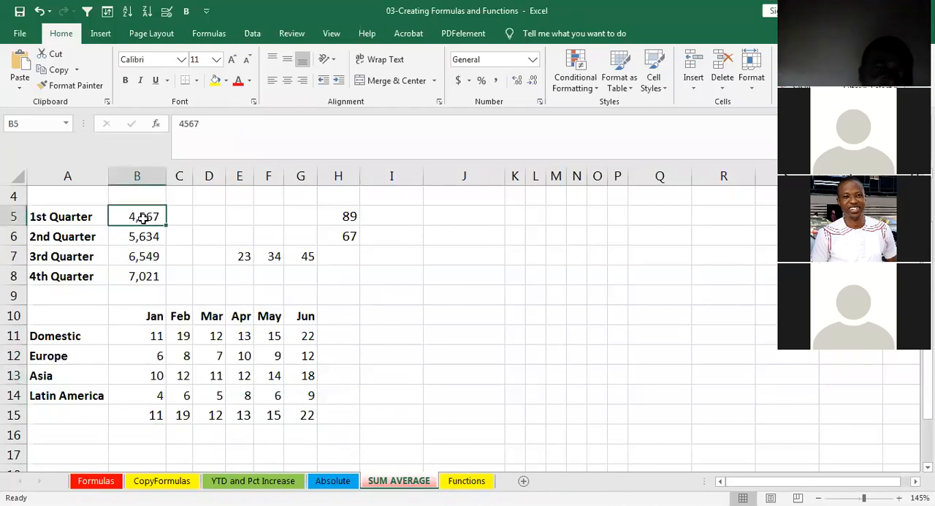
left_click(139, 234)
left_click(139, 257)
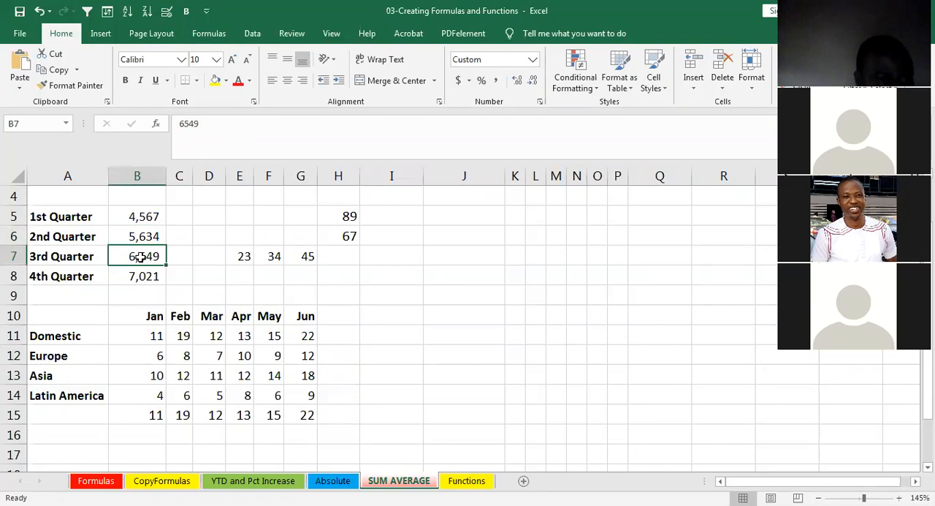
left_click(140, 275)
left_click(148, 214)
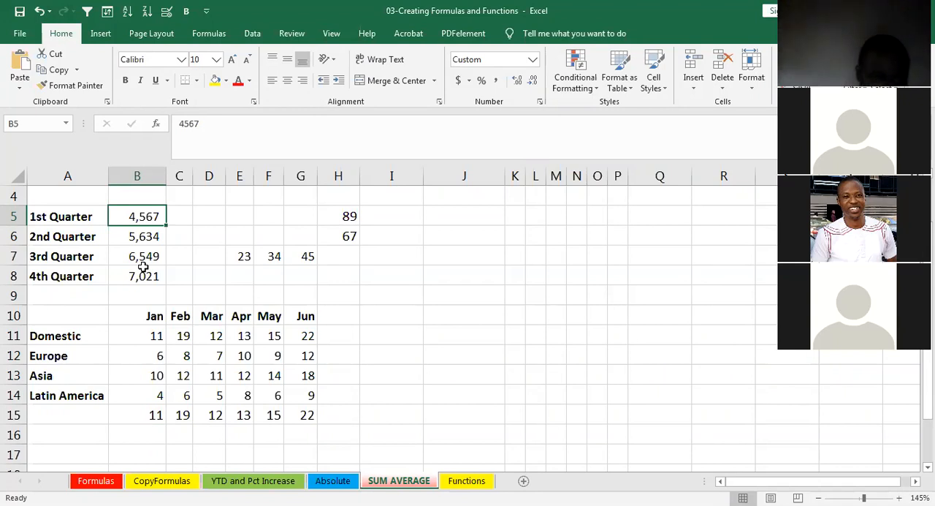
left_click(178, 214)
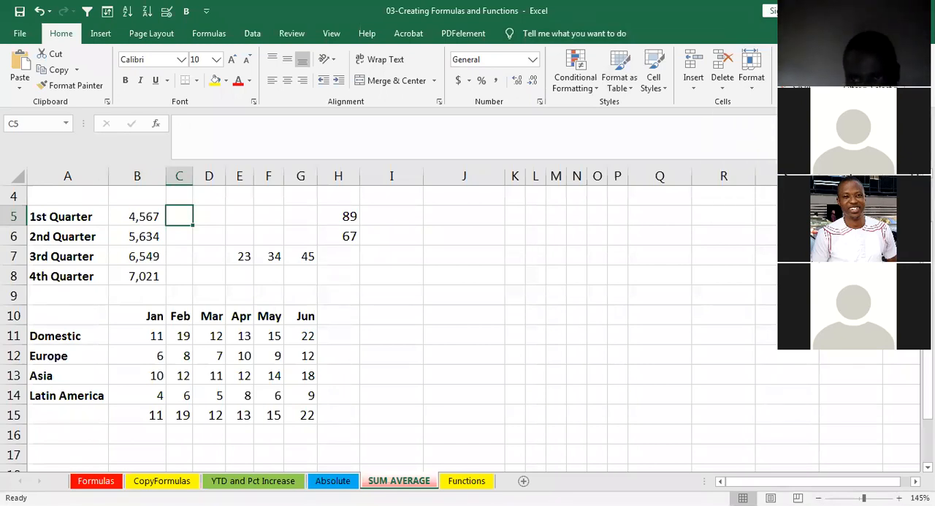
left_click_drag(152, 211, 151, 271)
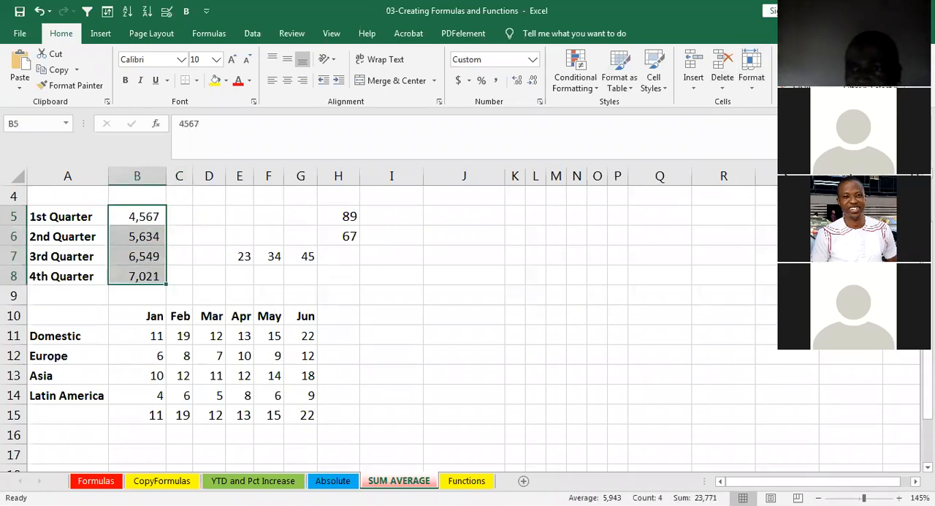
key("alt+equal")
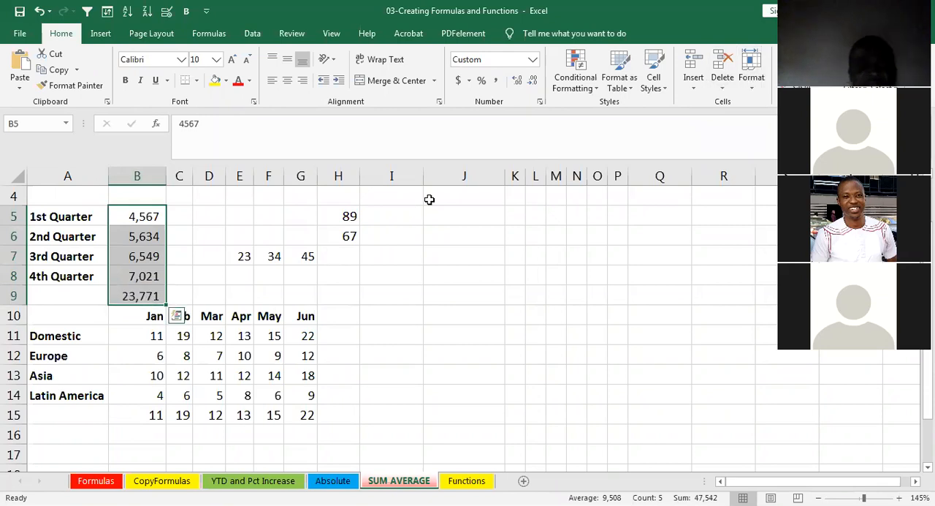
left_click(179, 298)
left_click(141, 296)
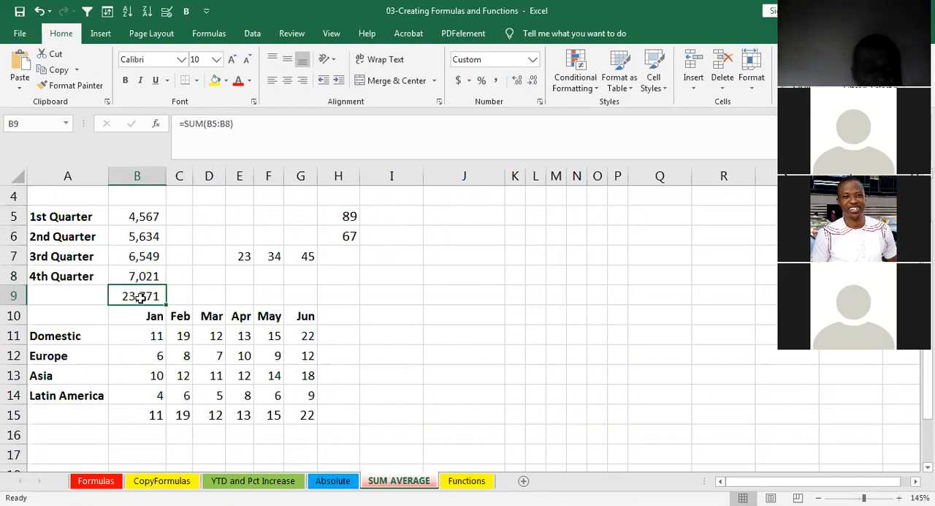
left_click(137, 333)
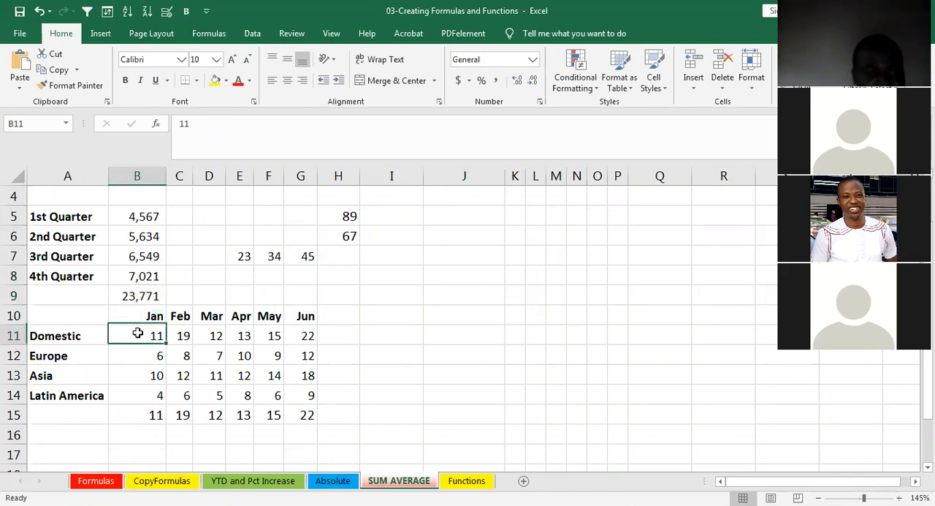